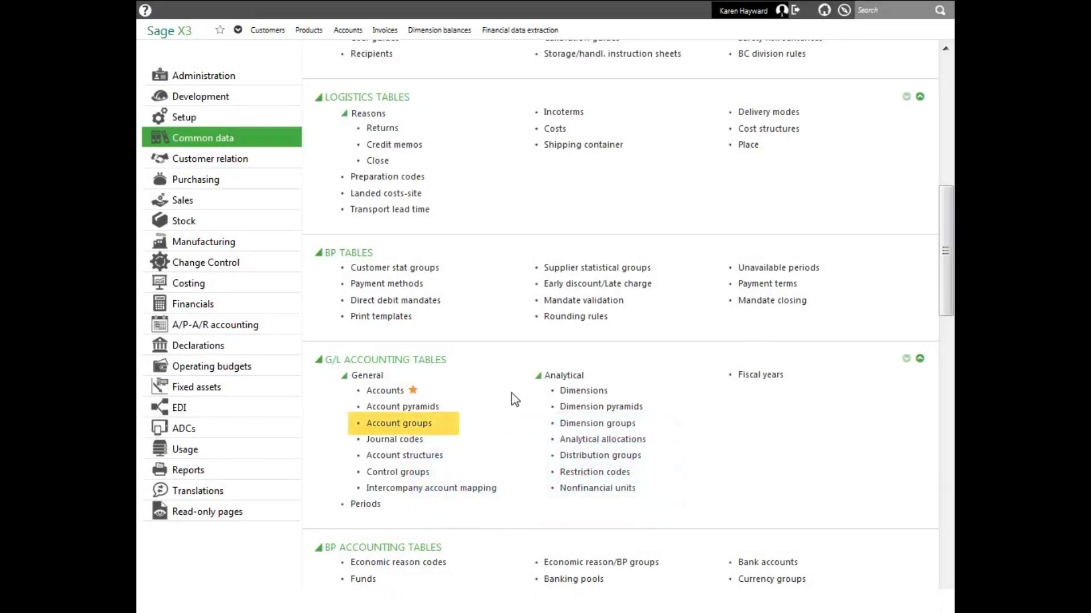
Step: Open Account groups under Common data > G/L accounting tables > General
click(407, 428)
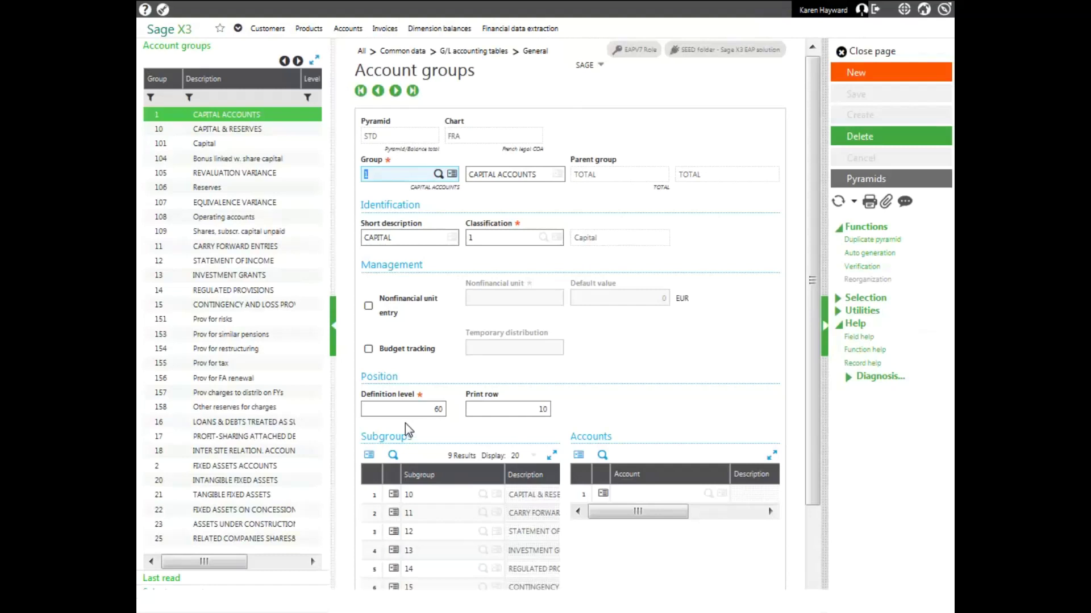
Step: Select the GENEX General Expenses pyramid from the Account pyramids list
click(868, 181)
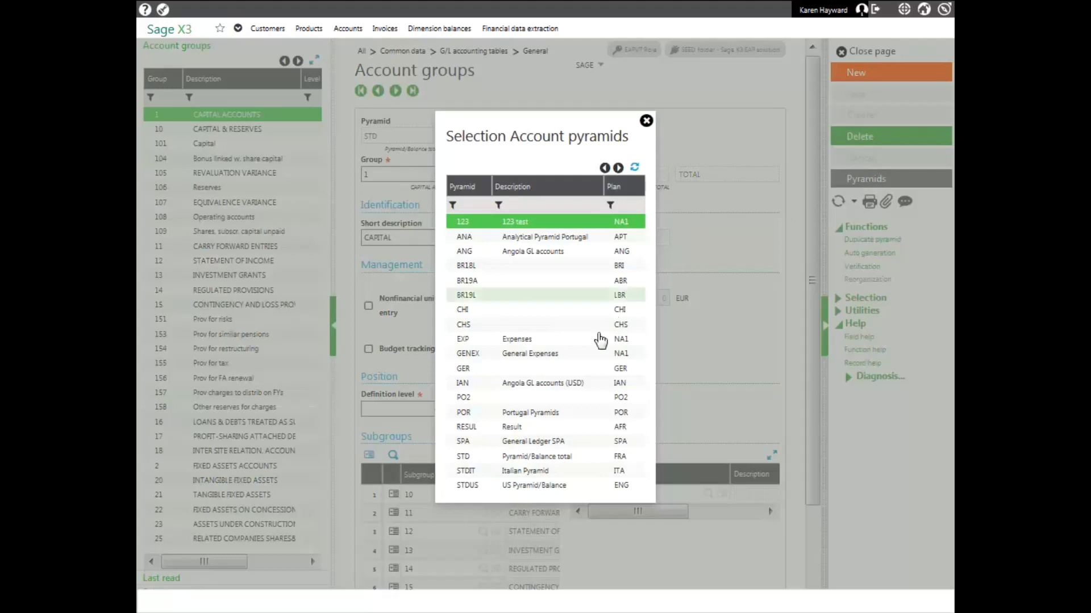
click(556, 358)
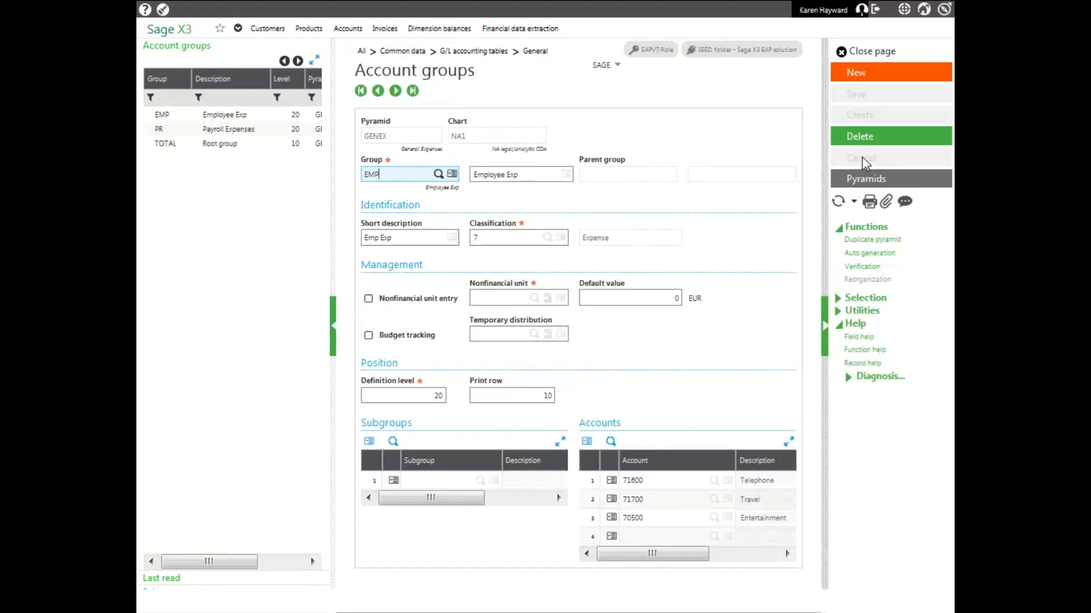
Step: Start group BUS, 'Business Expenses', short description BUS EXP, classification 7 Expense
click(857, 73)
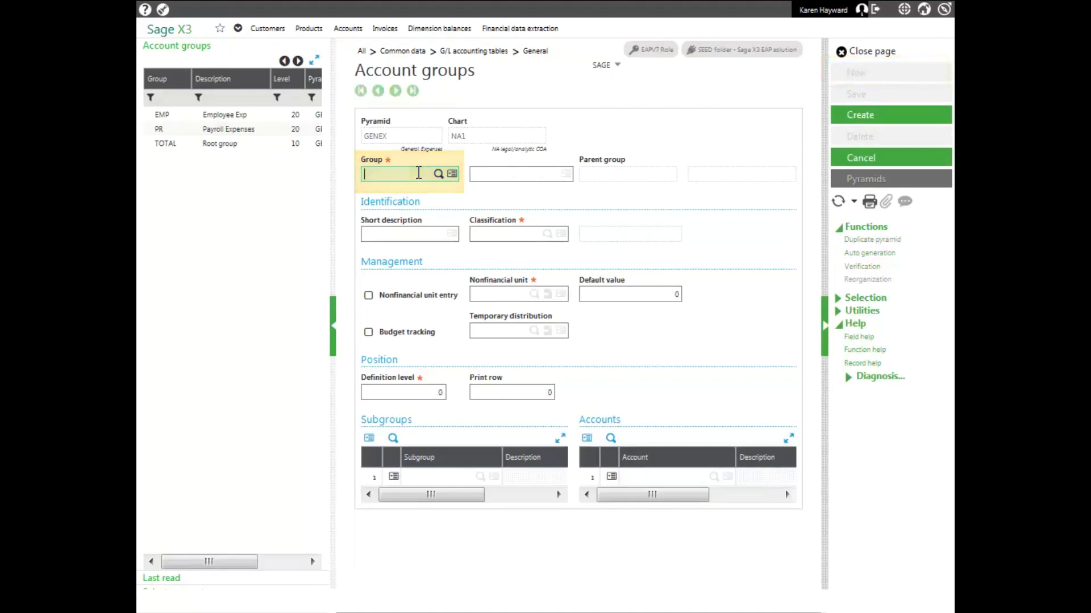
text(BUS)
key(Tab)
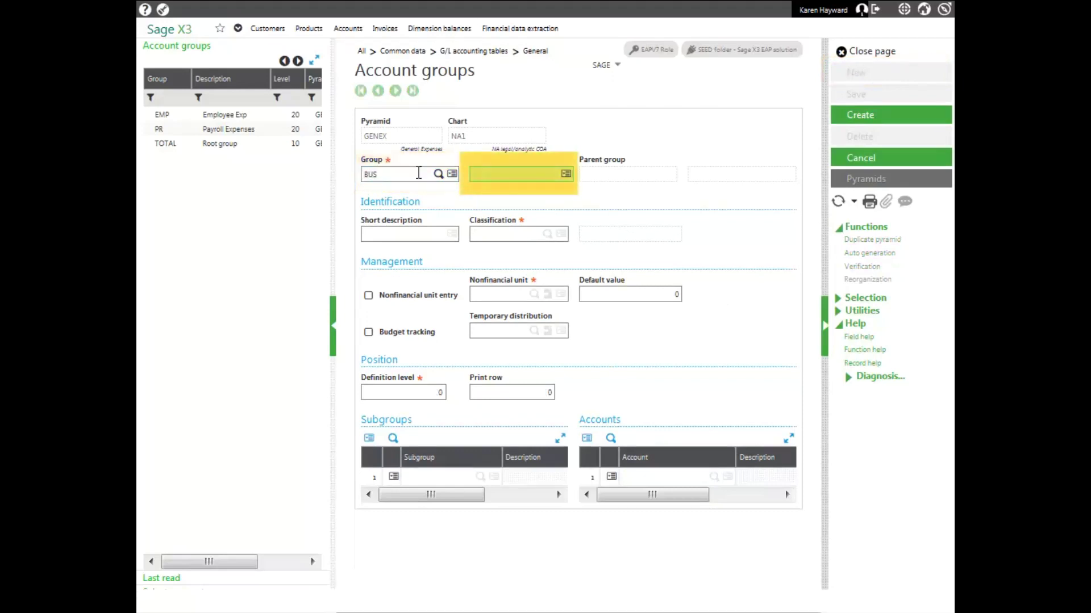
text(Busness Expenses)
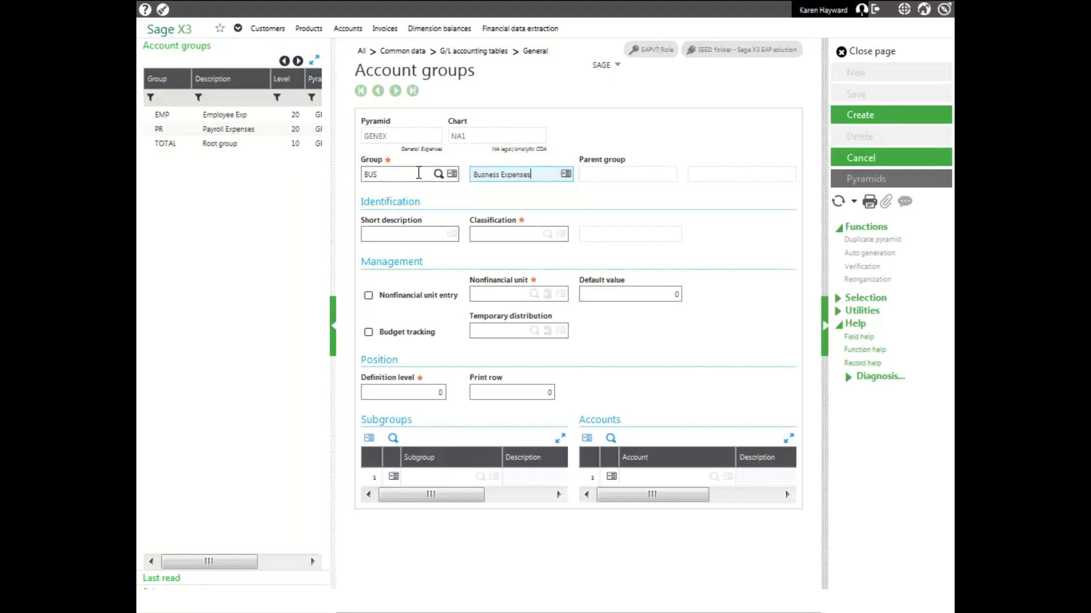
key(Tab)
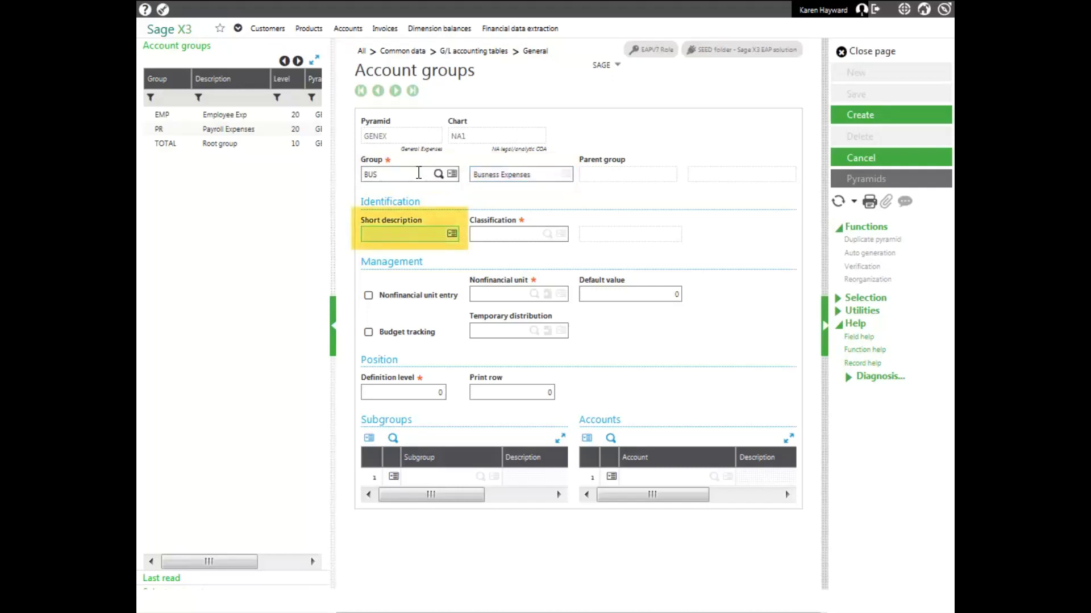
text(BUS EXP)
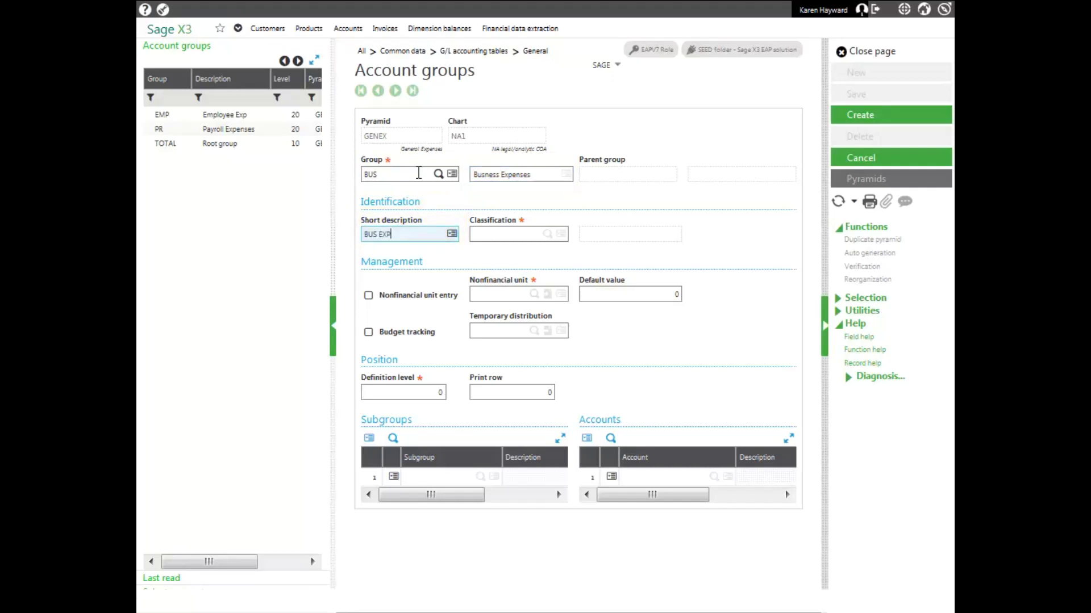
key(Tab)
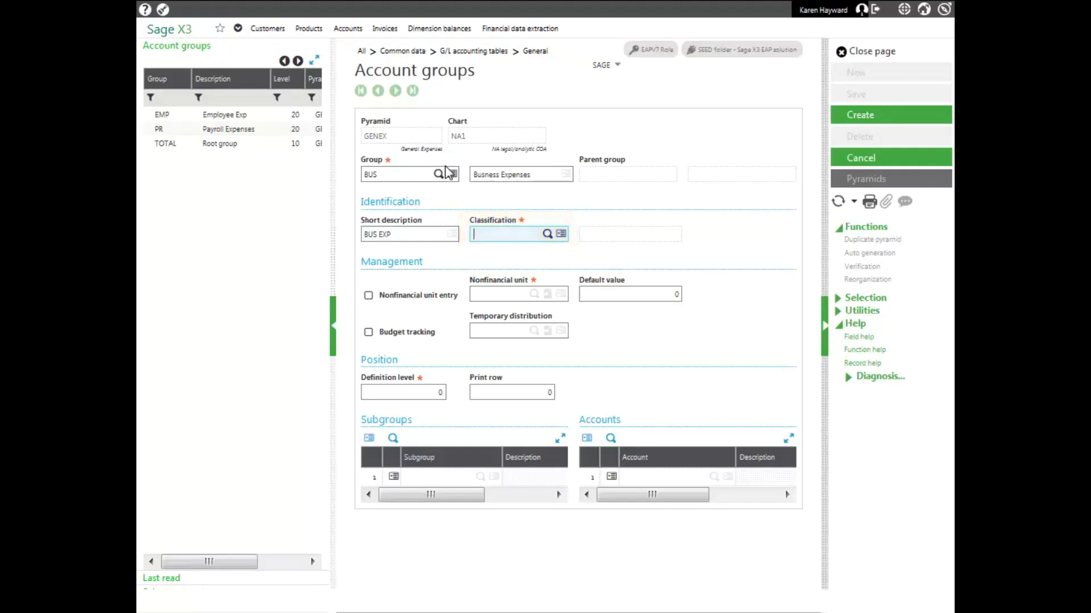
click(548, 234)
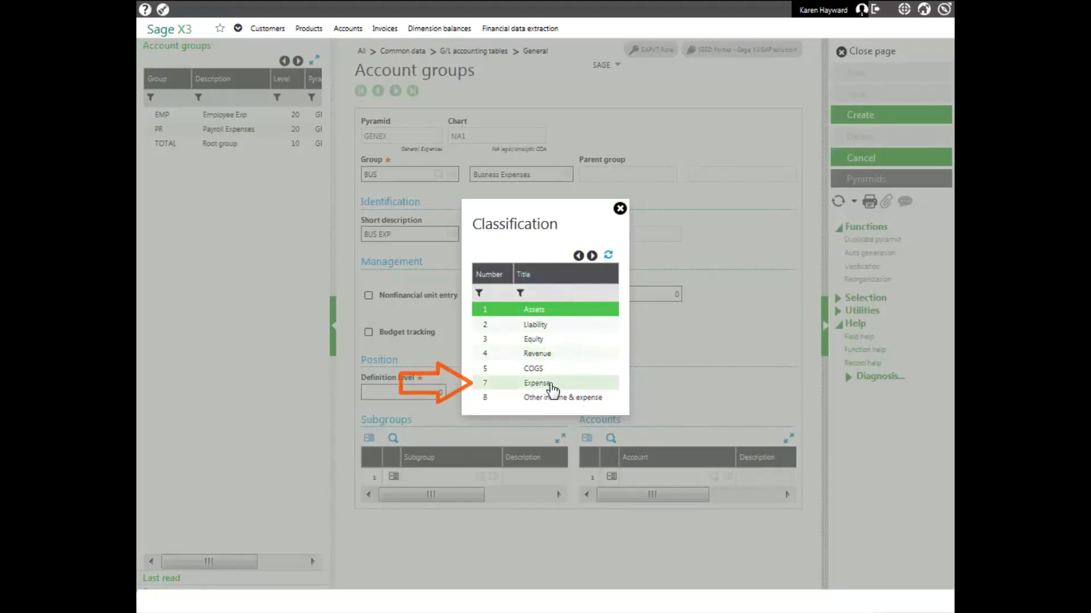
click(550, 384)
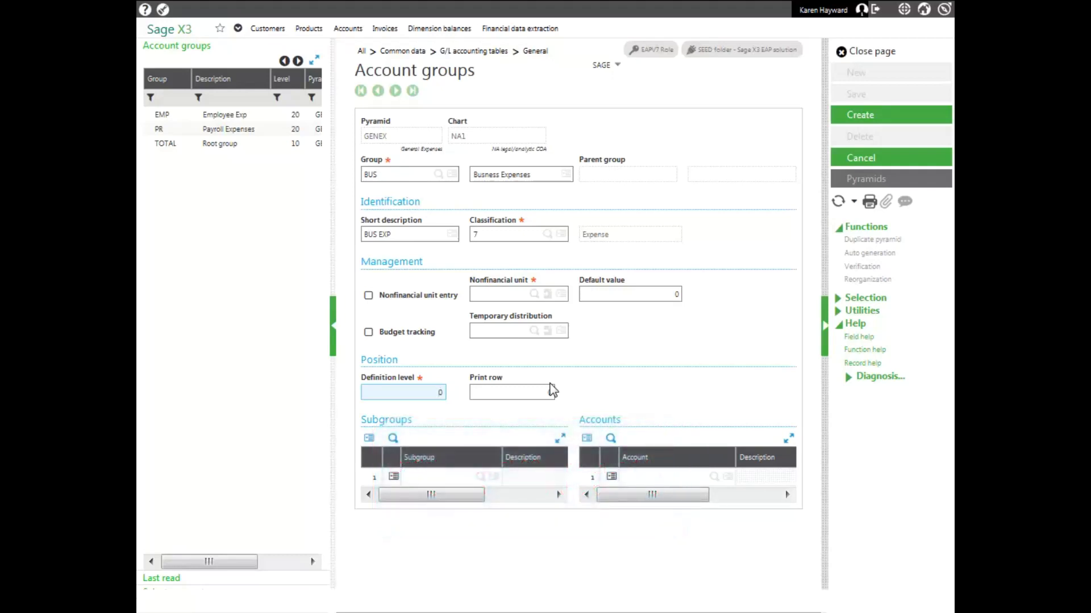
Step: Set the BUS group's definition level to 20 and print row to 10
text(2)
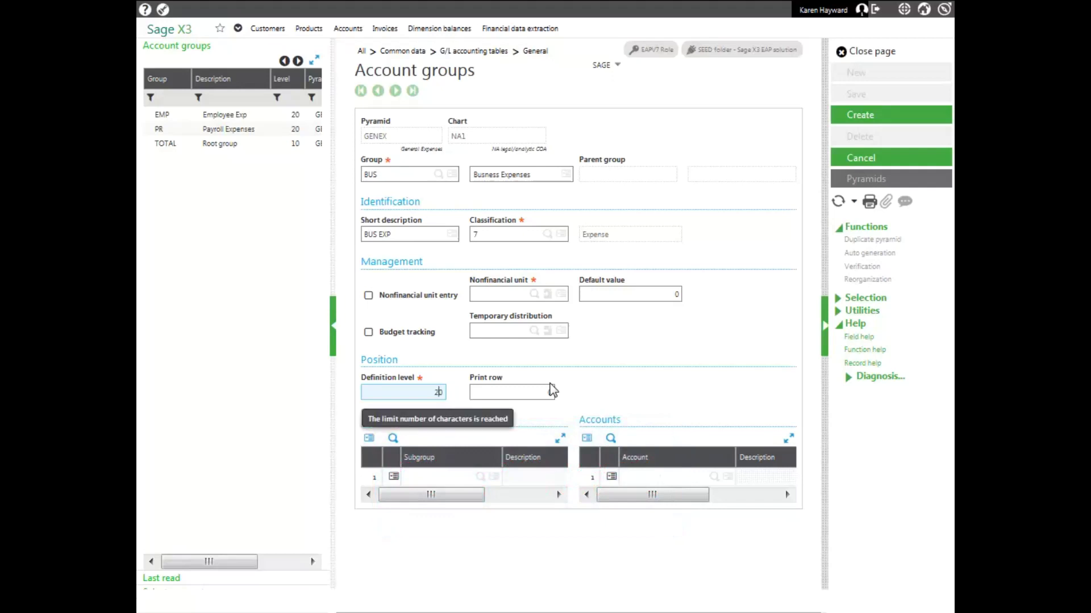
click(551, 392)
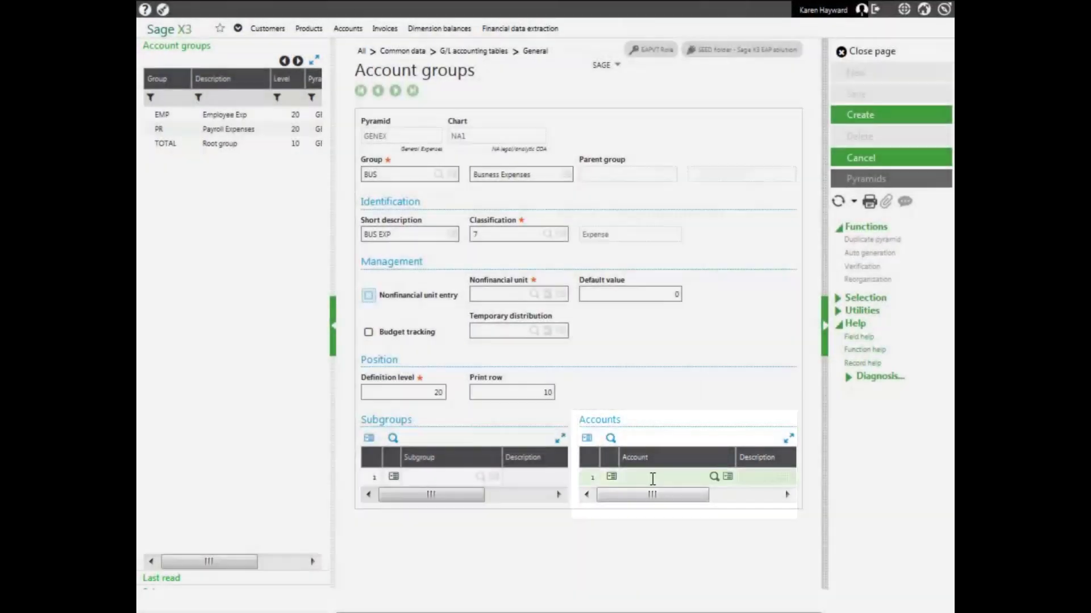
Step: Add accounts 70100, 70200, 70400, 71800 and 71300 to BUS and create the group
click(653, 479)
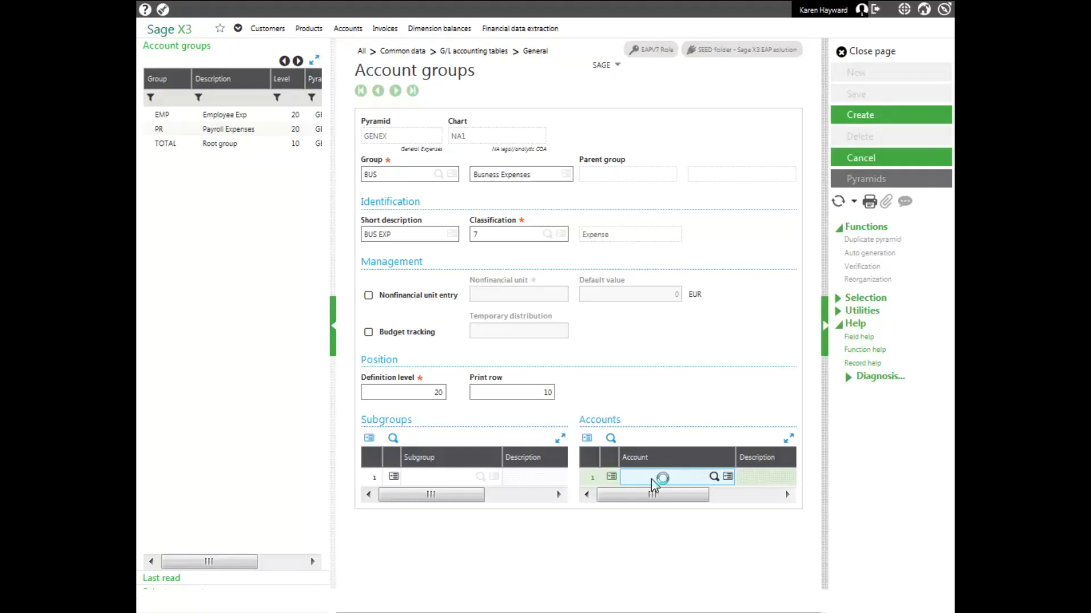
text(70100)
key(Tab)
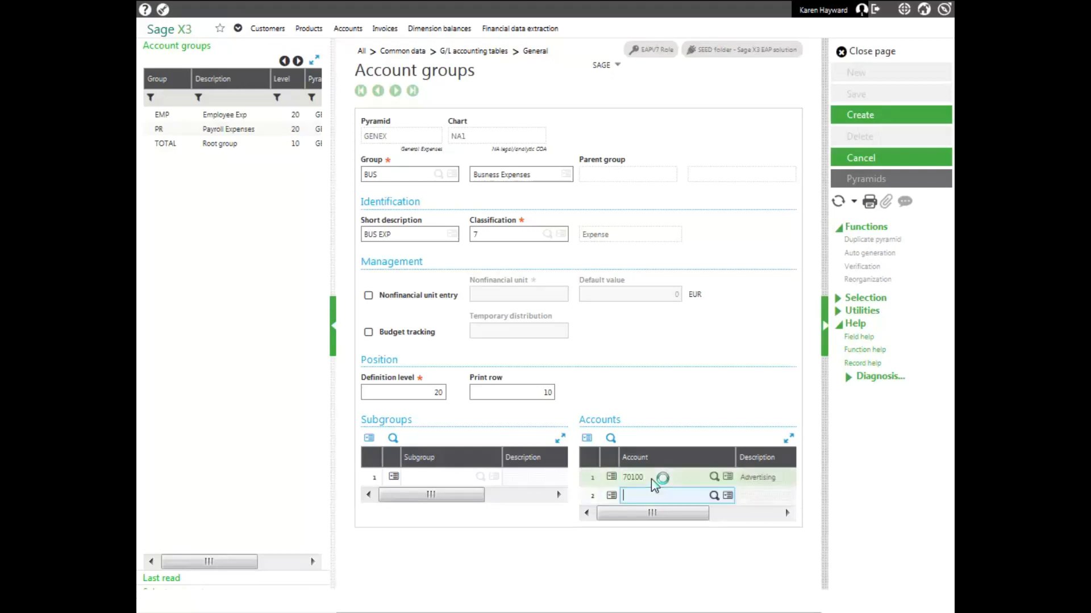
text(70200)
key(Tab)
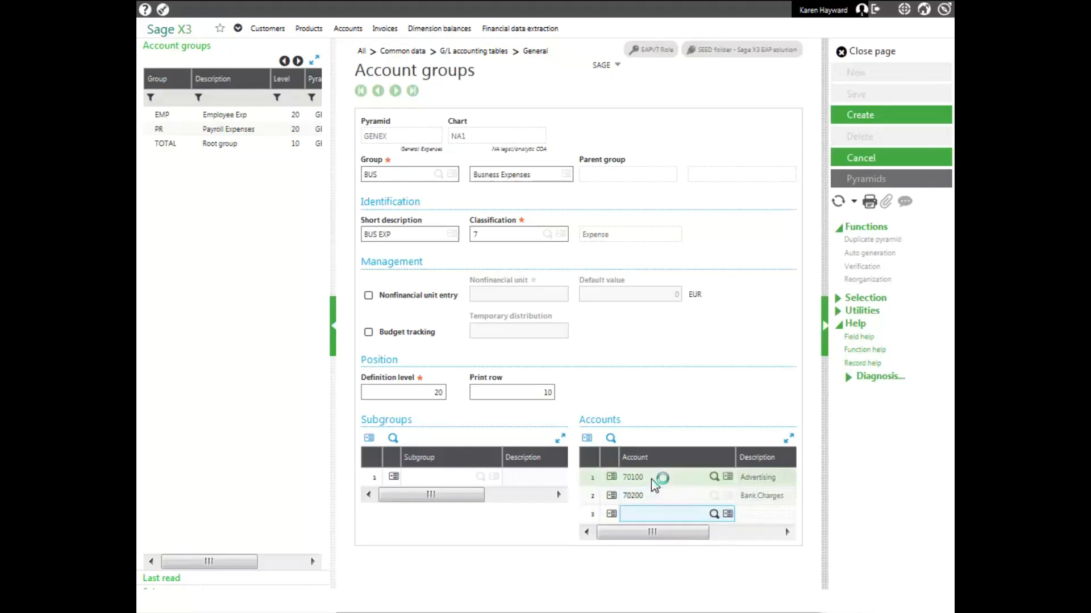
text(70400)
key(Tab)
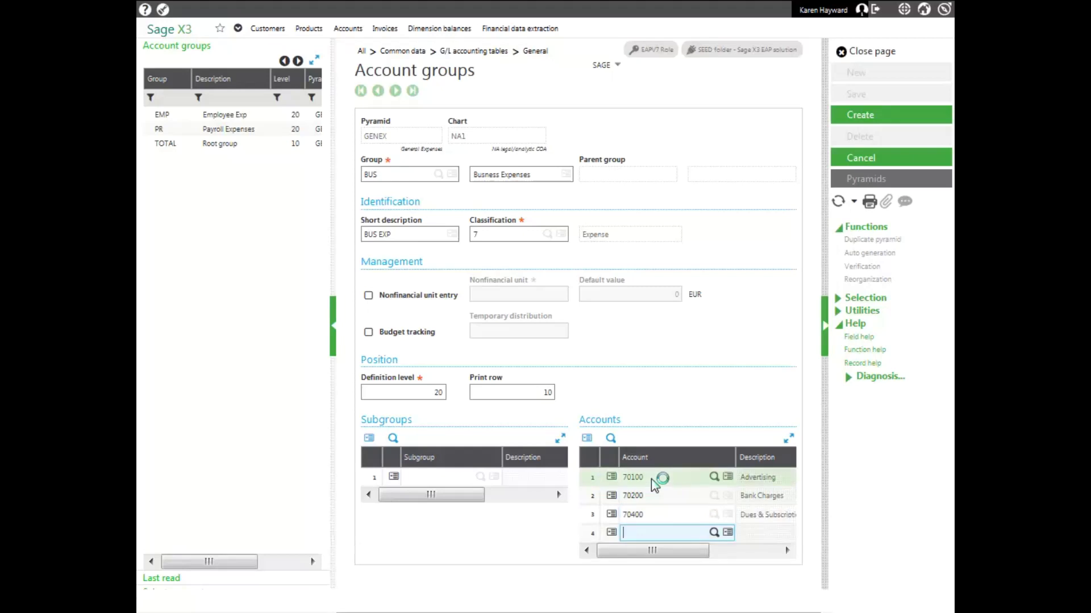
text(71800)
key(Tab)
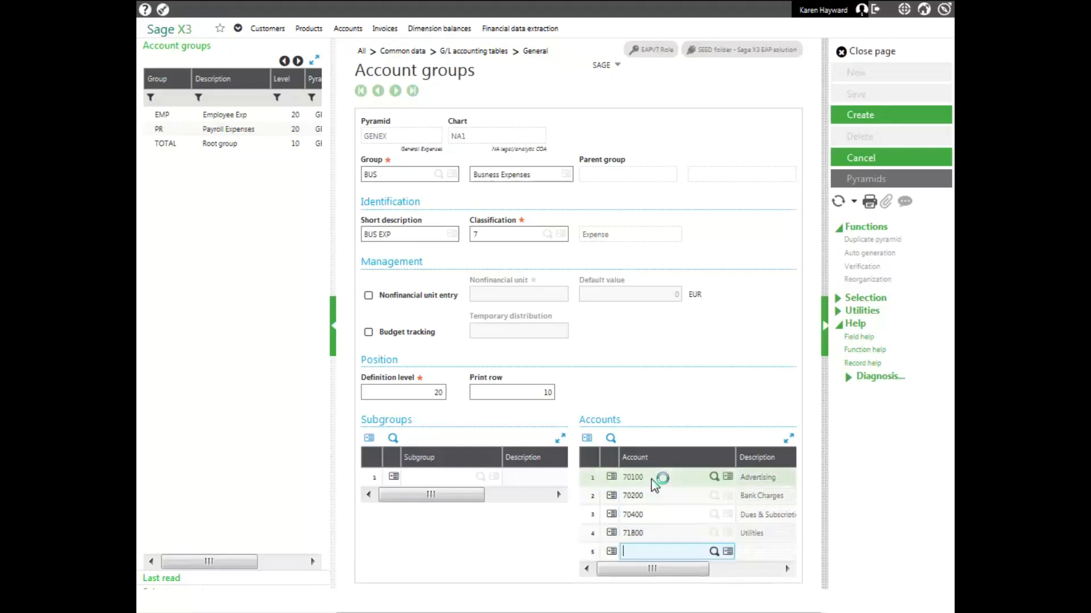
text(71300)
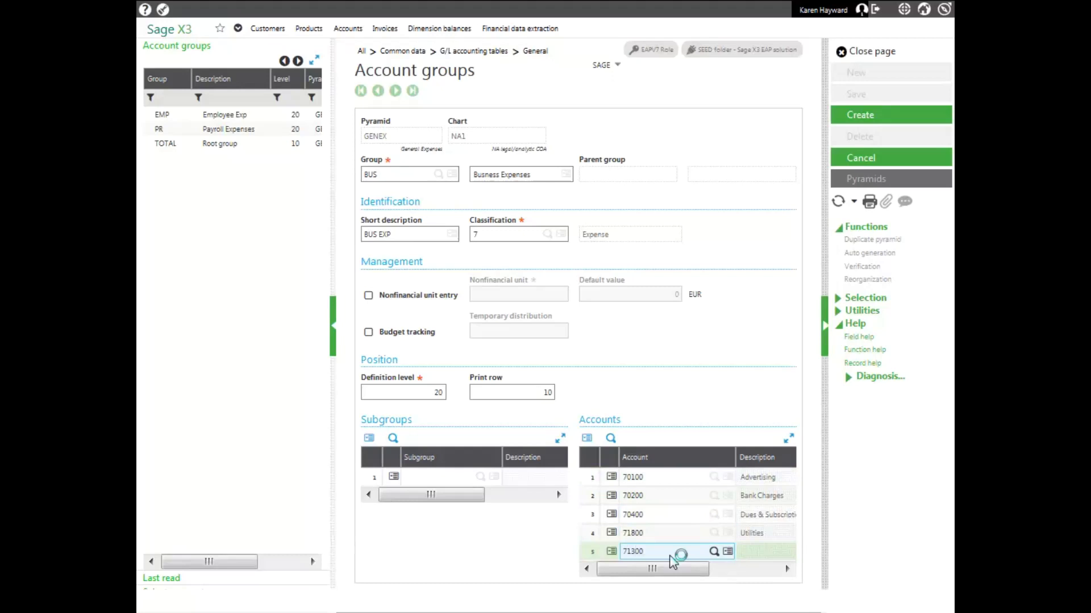
key(Tab)
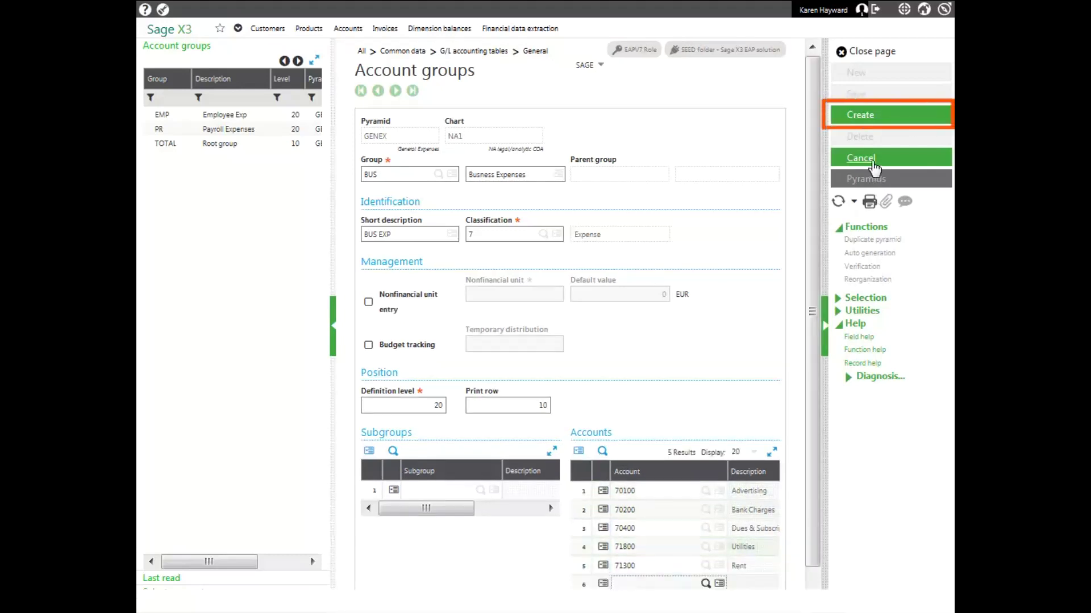
click(863, 115)
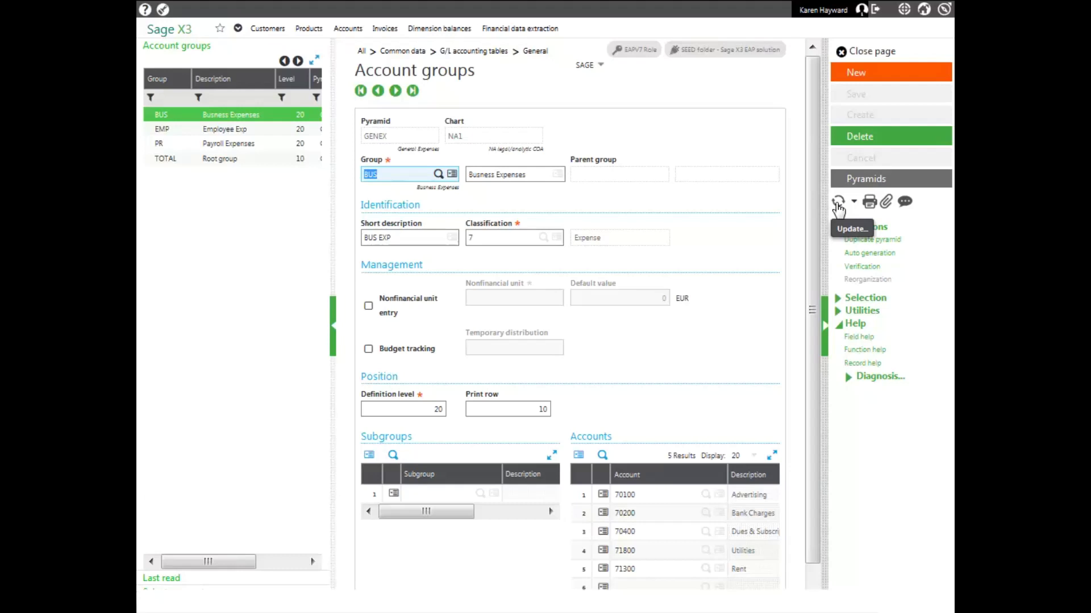
click(856, 75)
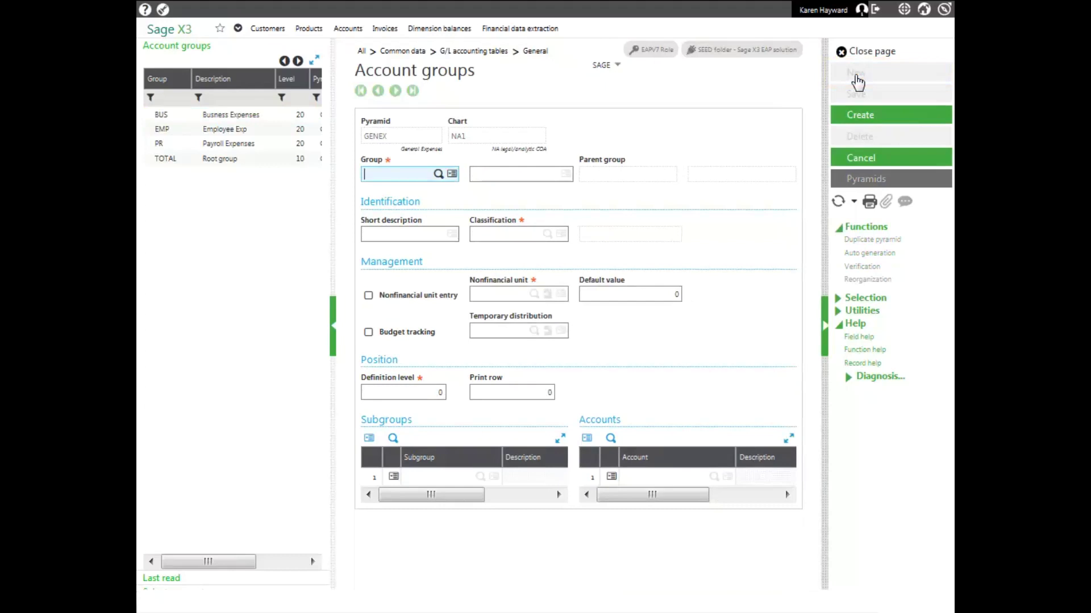
Step: Enter group code HR with description HR Expenses and short description HR EXP
text(HR)
key(Tab)
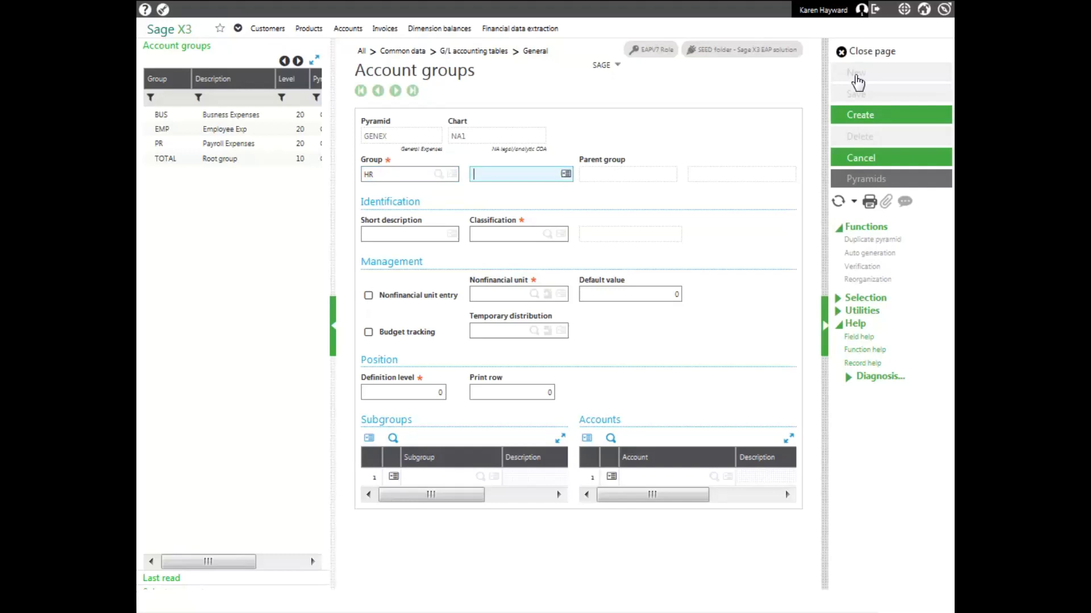
text(HR Expenses)
key(Tab)
text(HR Ex)
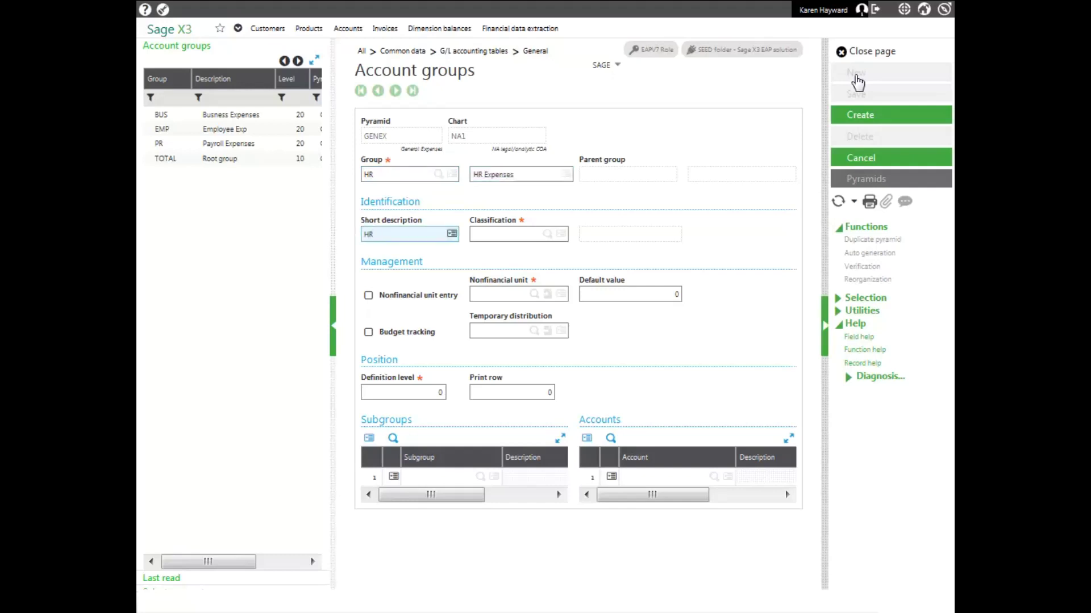
text(P)
key(Tab)
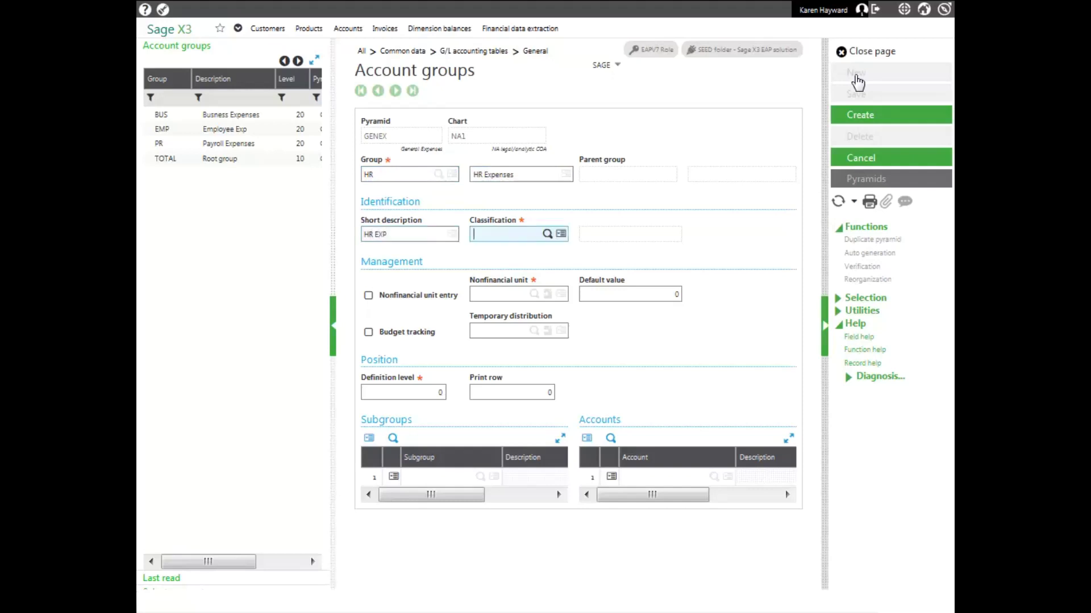
Step: Classify HR as 7 Expense with definition level 15 and print row 10
text(7)
key(Tab)
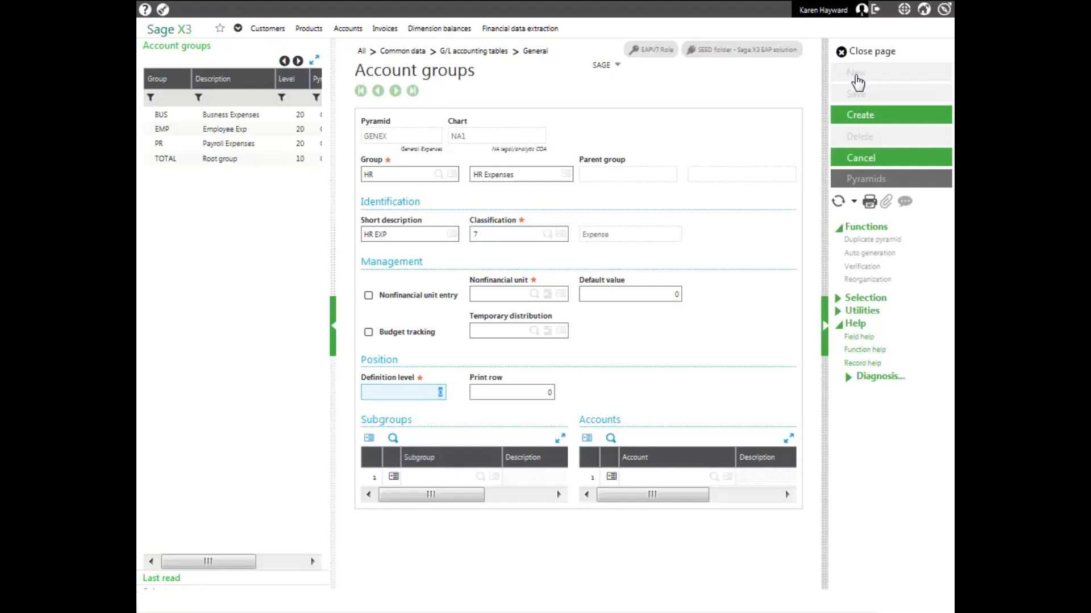
text(15)
key(Tab)
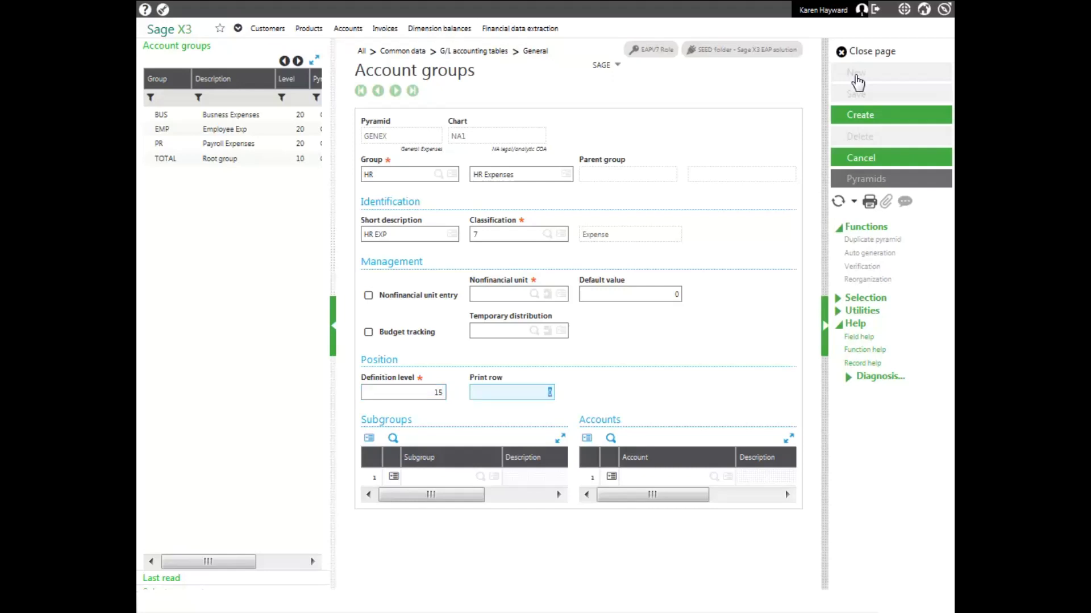
text(10)
key(Tab)
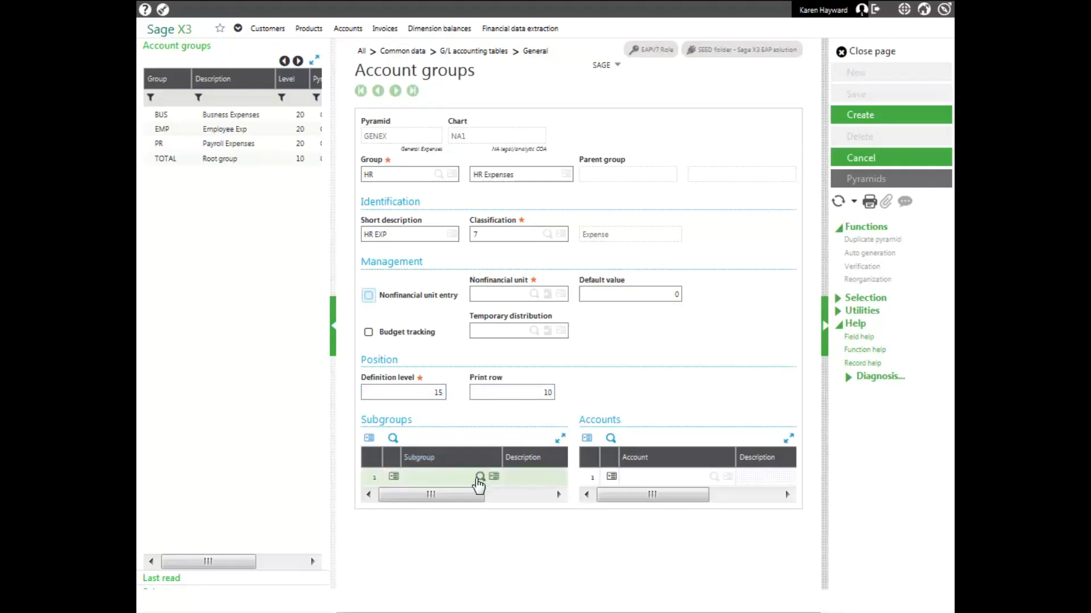
Step: Add EMP and PR as HR's subgroups, create the HR group, and refresh the list
click(479, 478)
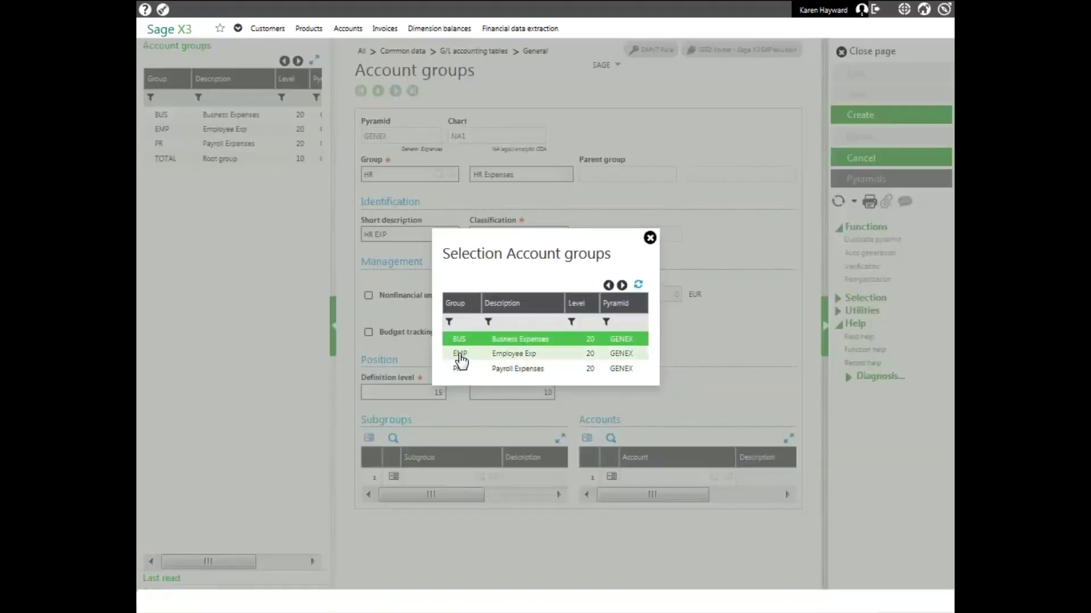
click(460, 358)
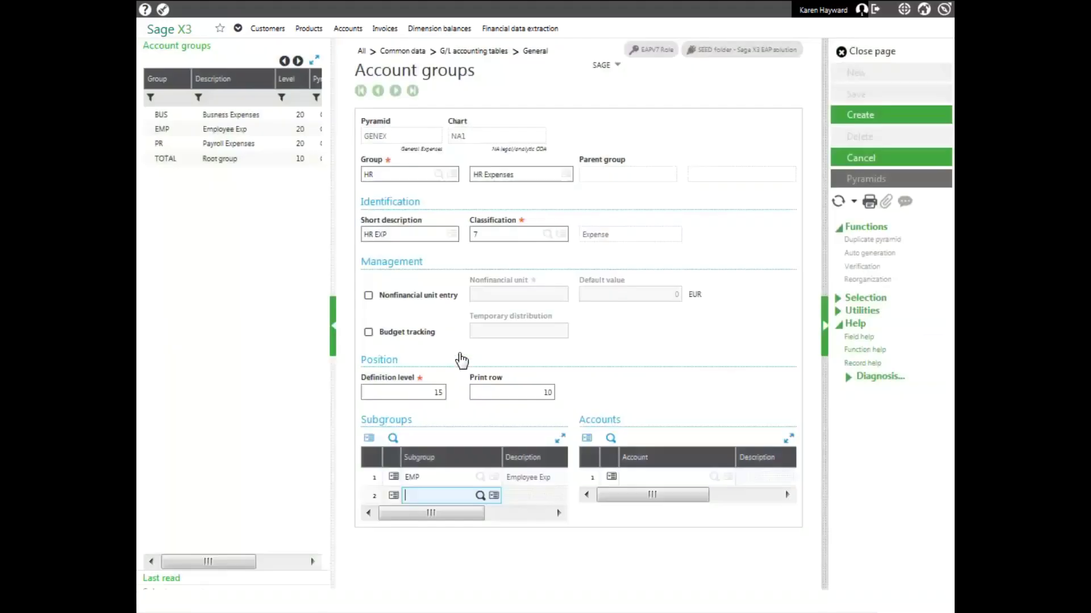
click(480, 496)
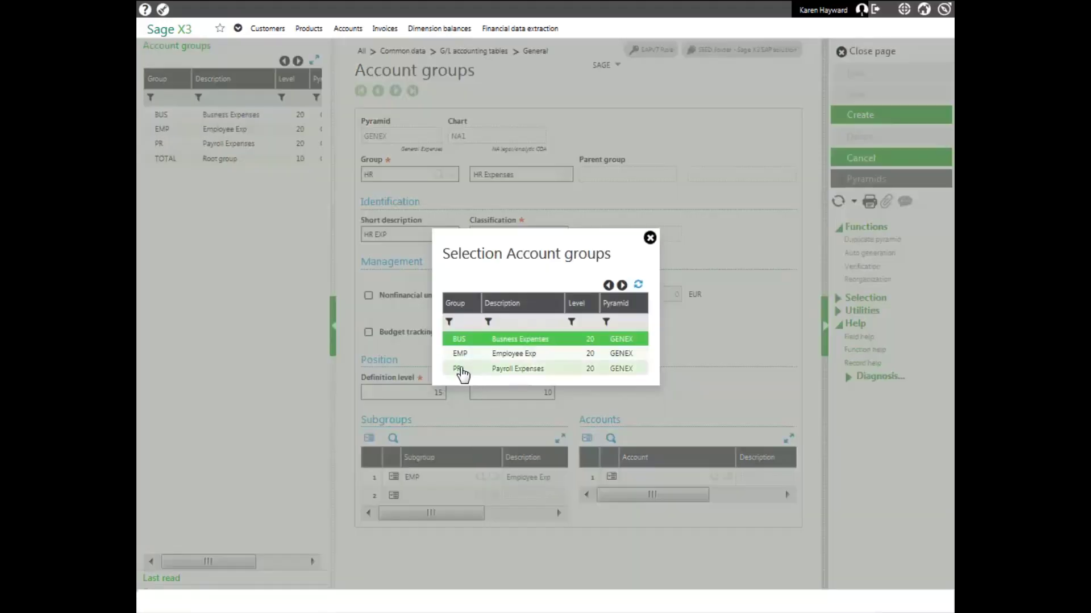
click(460, 372)
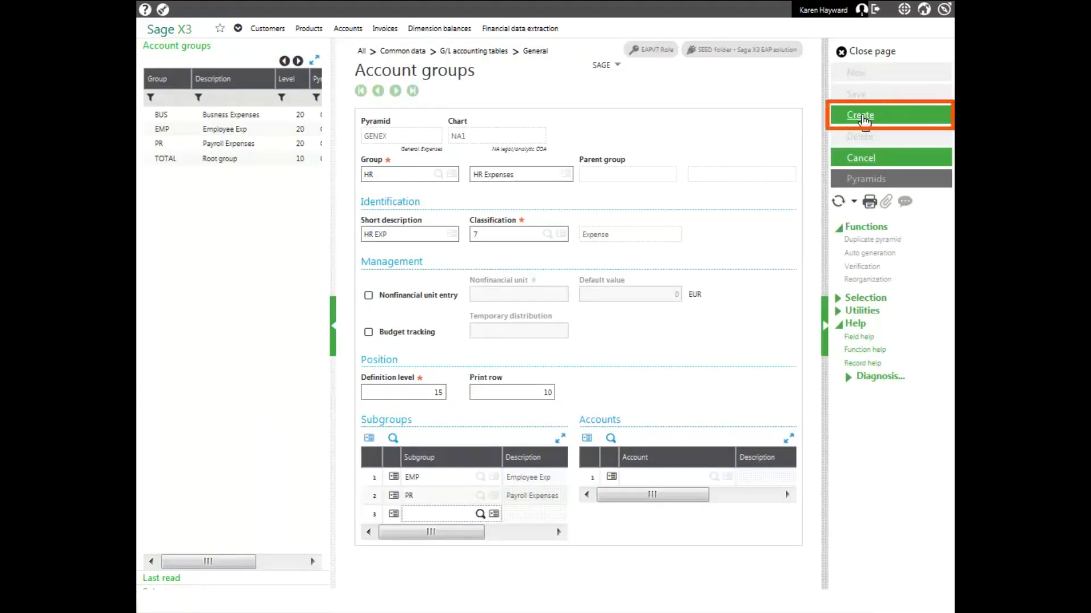
click(860, 115)
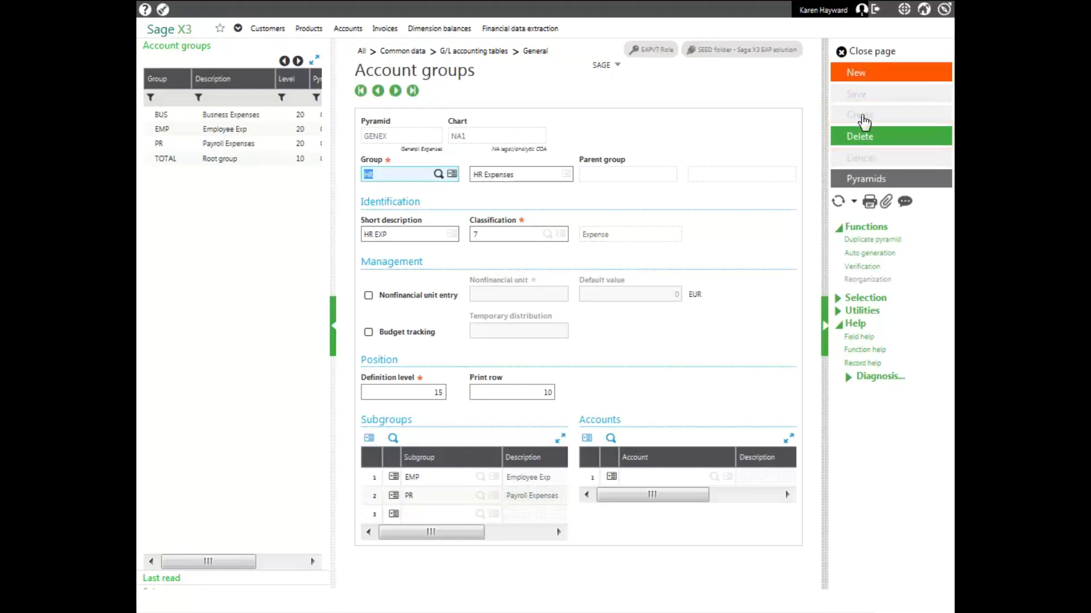
click(839, 204)
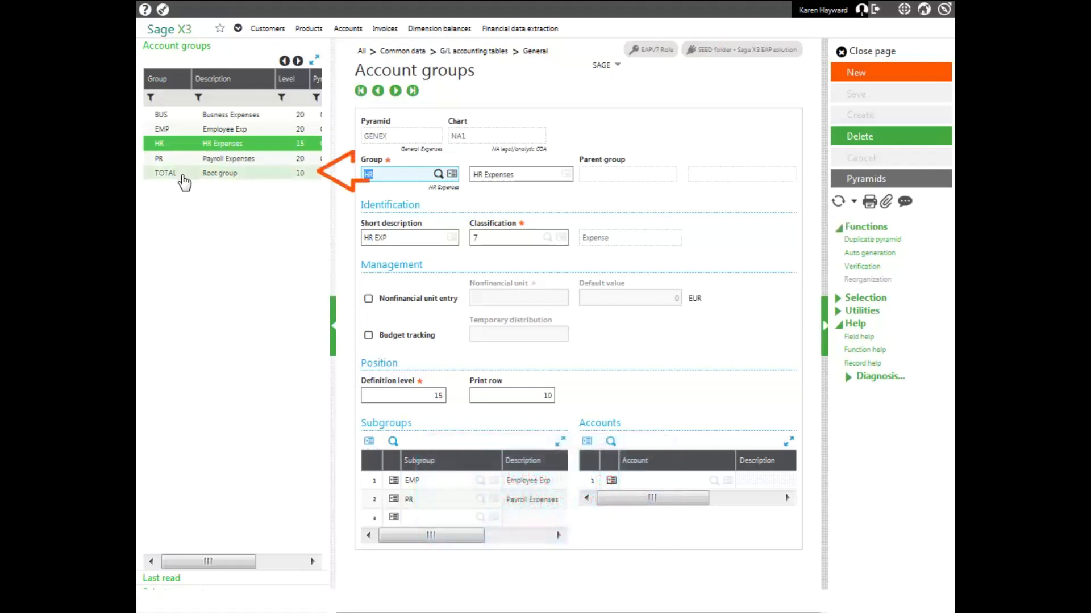
Step: Open the TOTAL root group and enter HR and BUS as its two subgroups
click(182, 175)
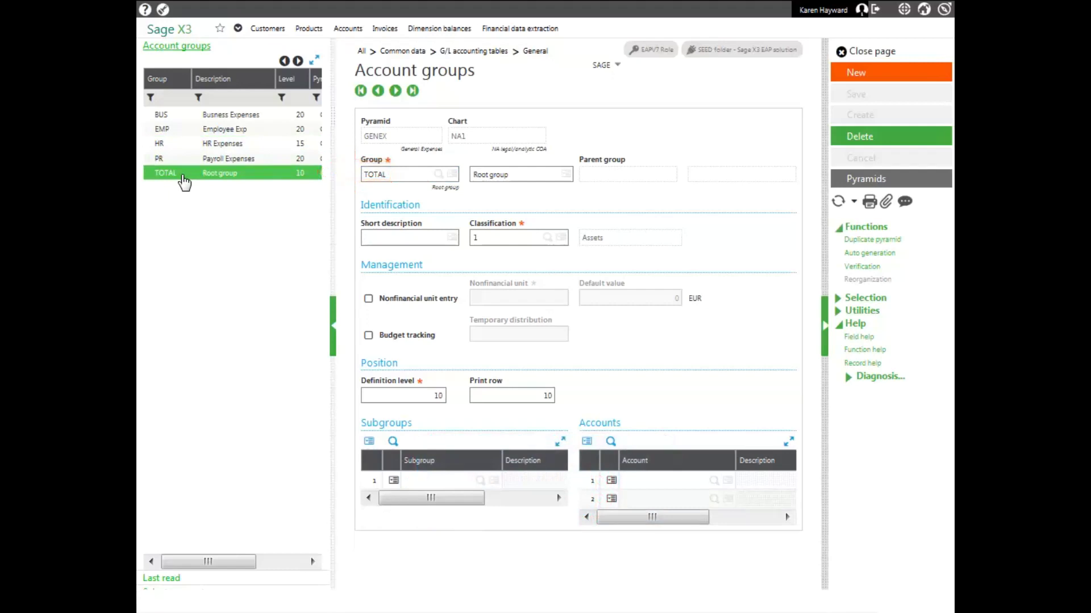
click(450, 480)
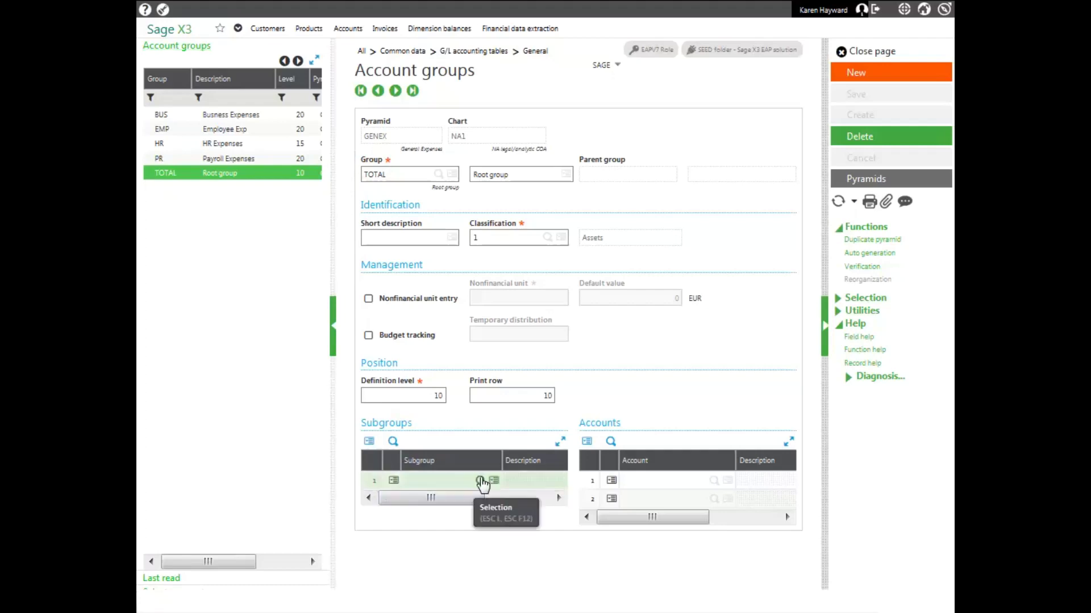
click(480, 481)
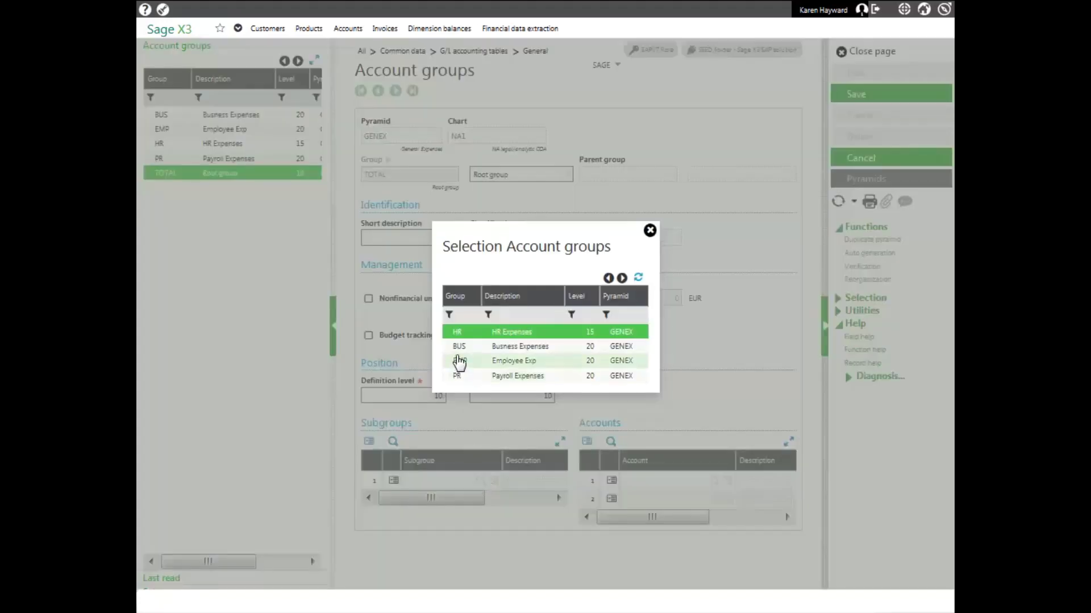
click(454, 334)
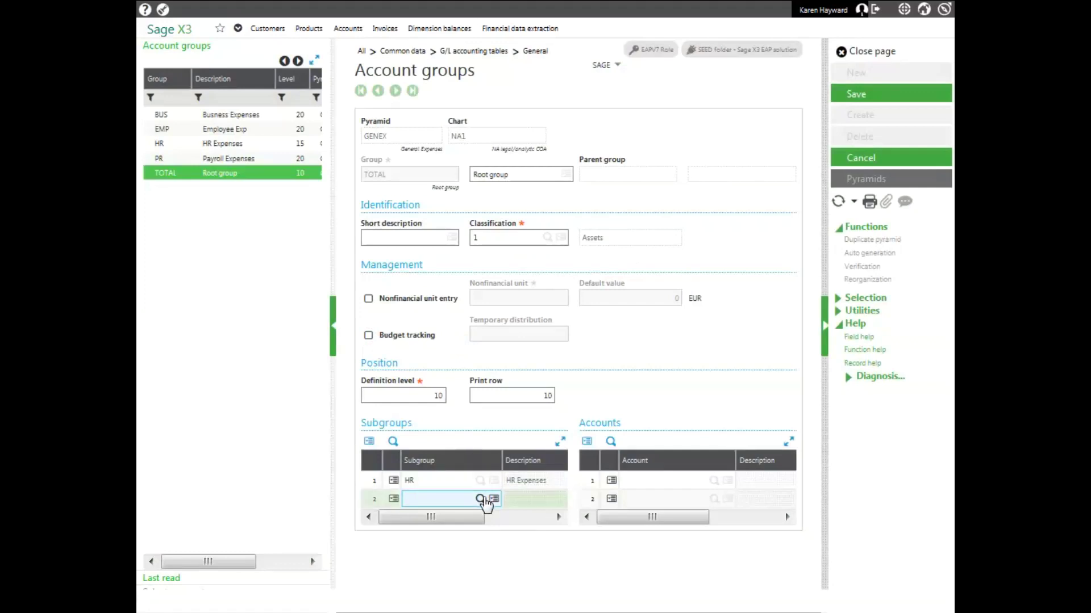
click(480, 499)
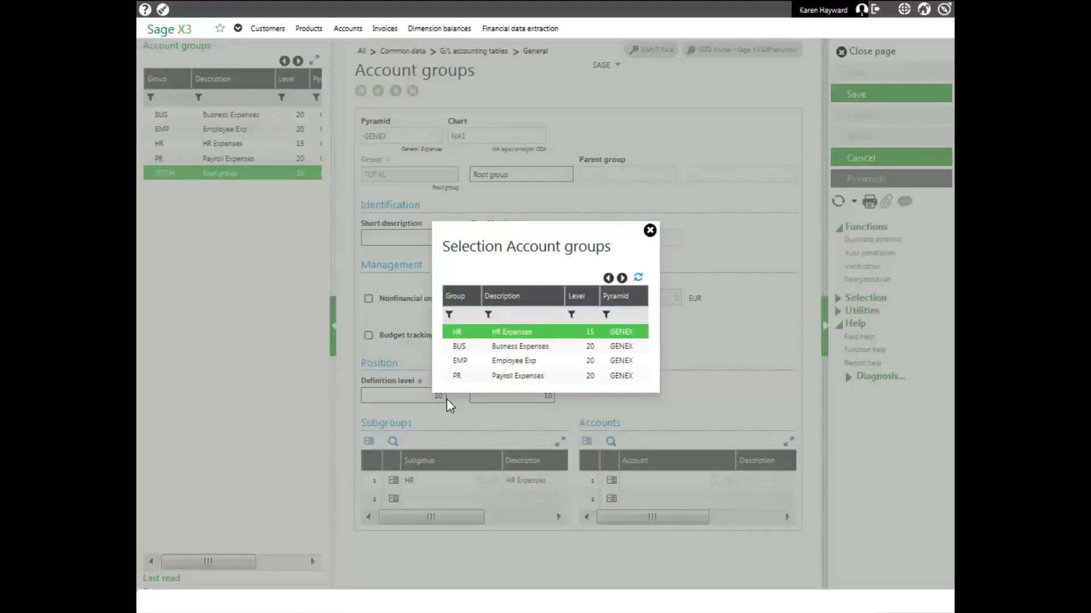
click(458, 347)
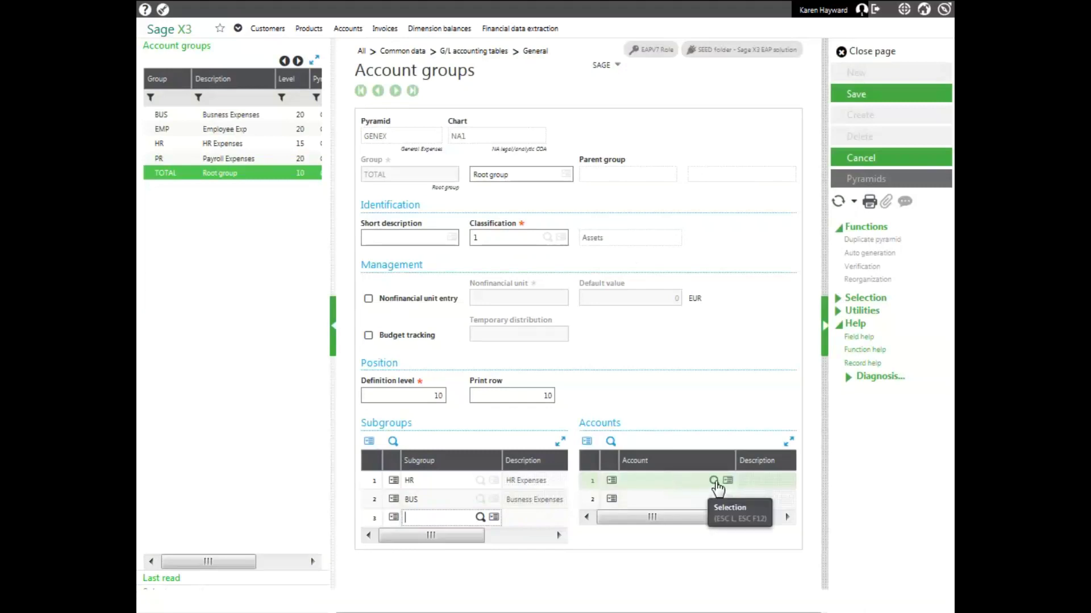
Step: Attach account 70300 Depreciation Expense to TOTAL, filtering by 703, and save
click(714, 481)
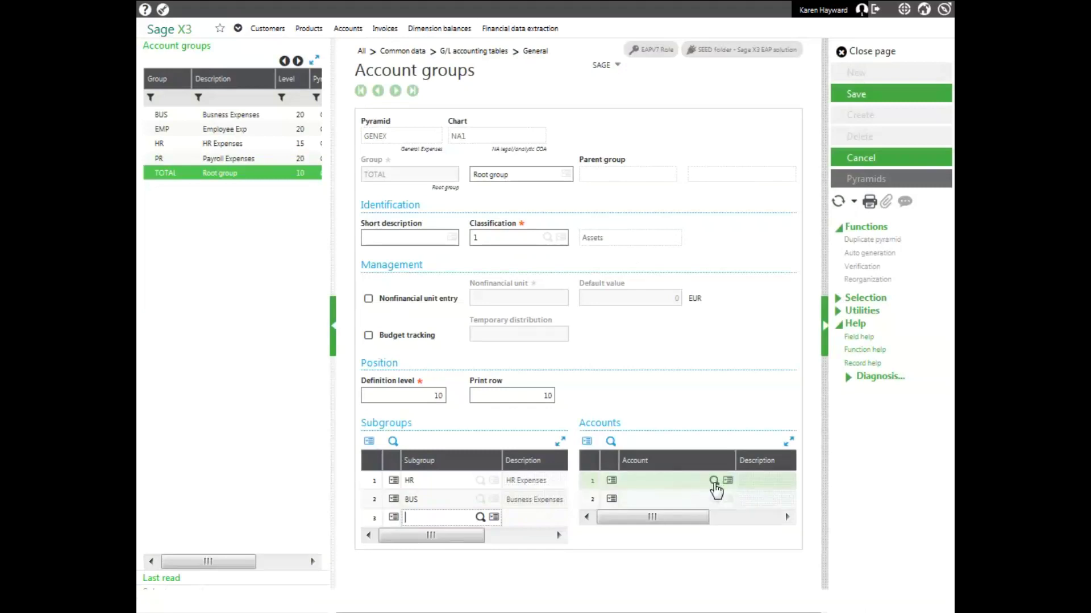
click(714, 482)
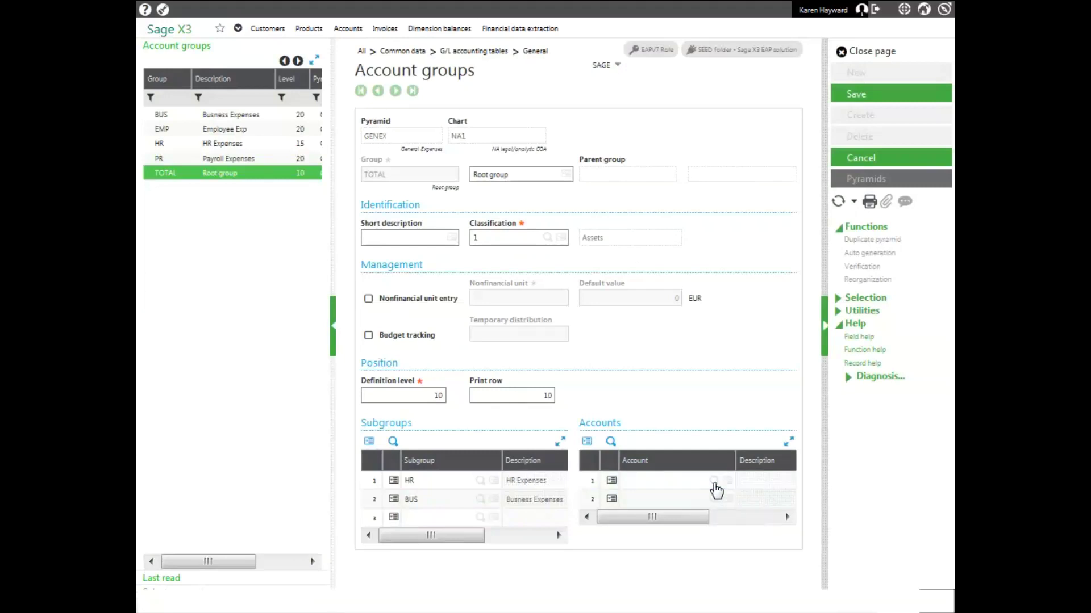
click(409, 130)
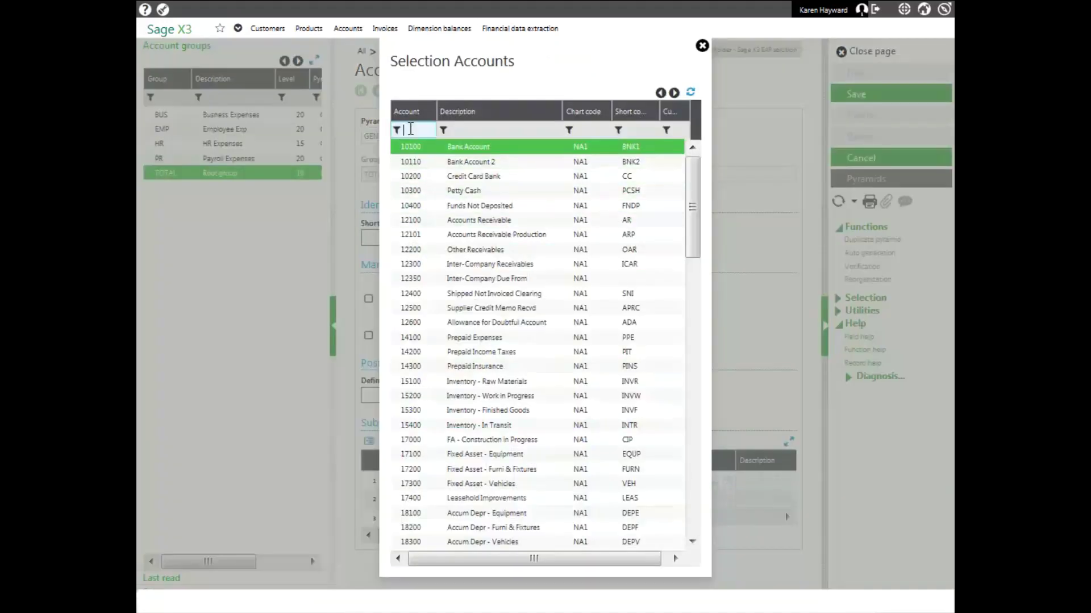
text(703)
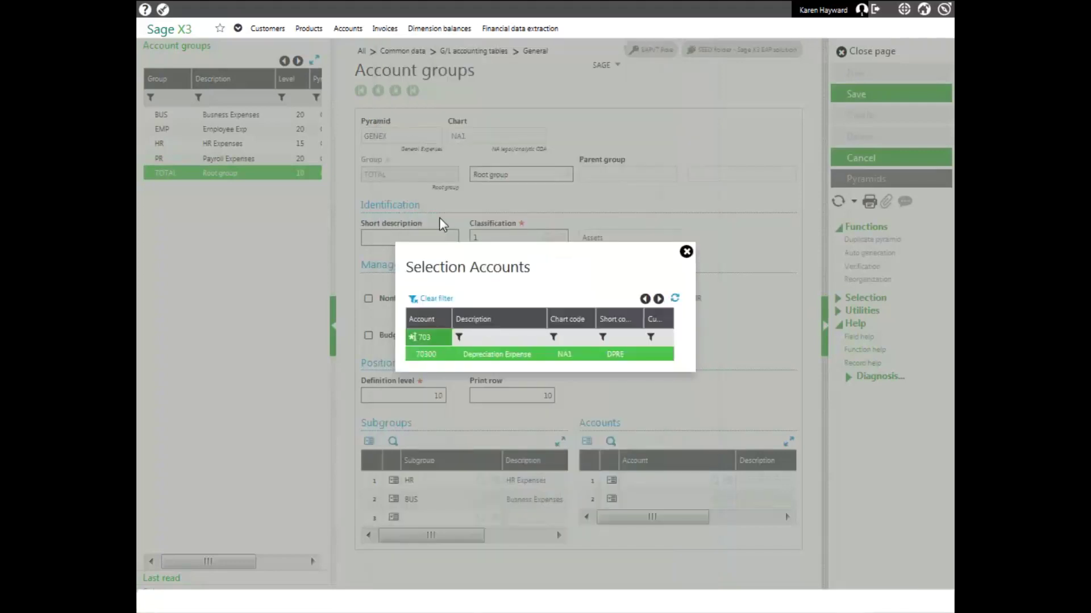
click(484, 355)
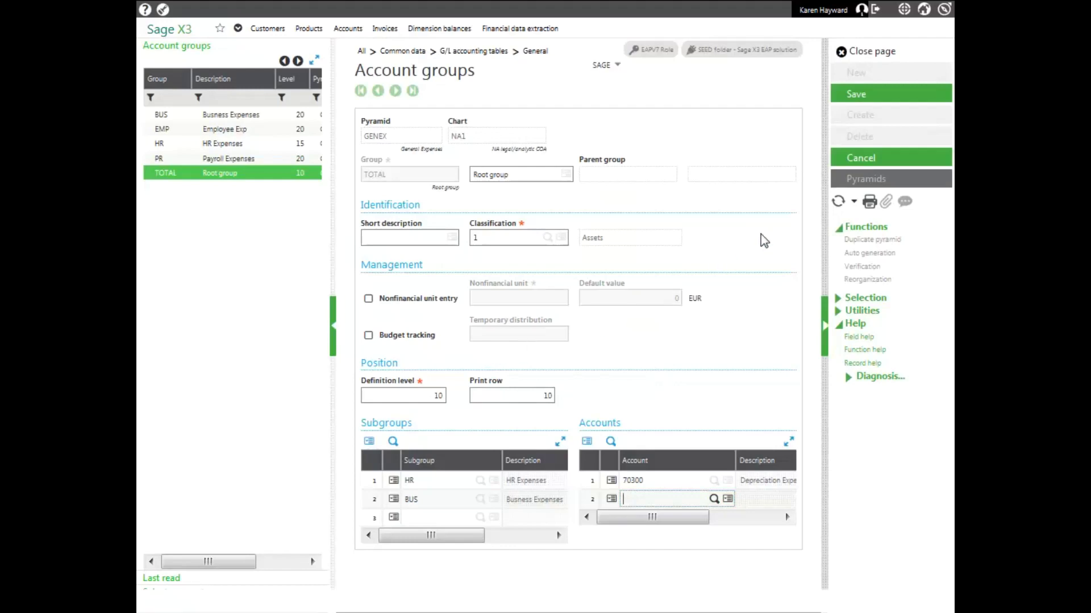
click(859, 97)
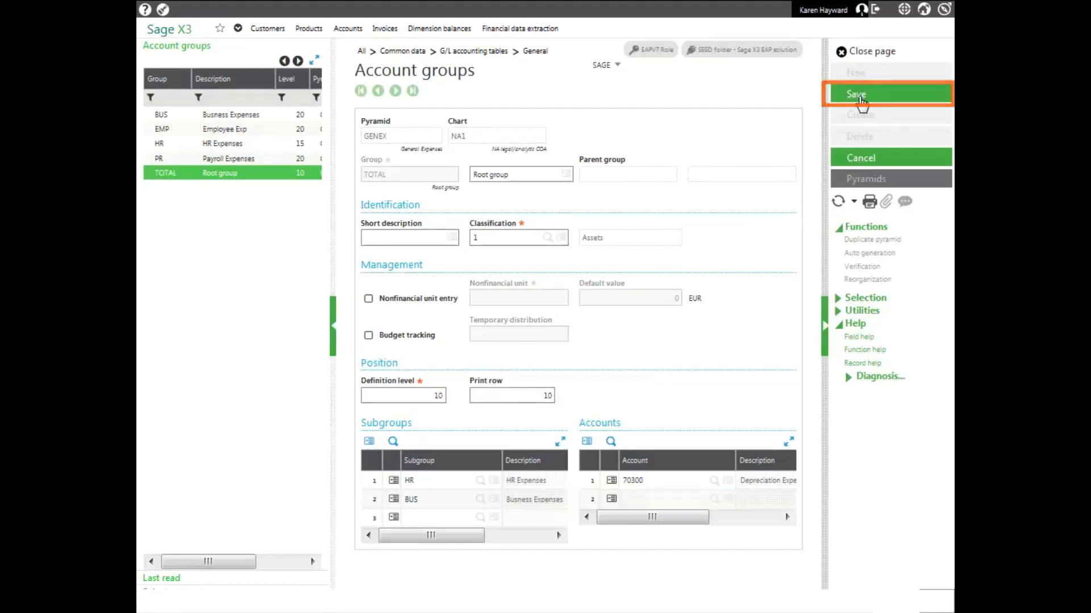
click(840, 206)
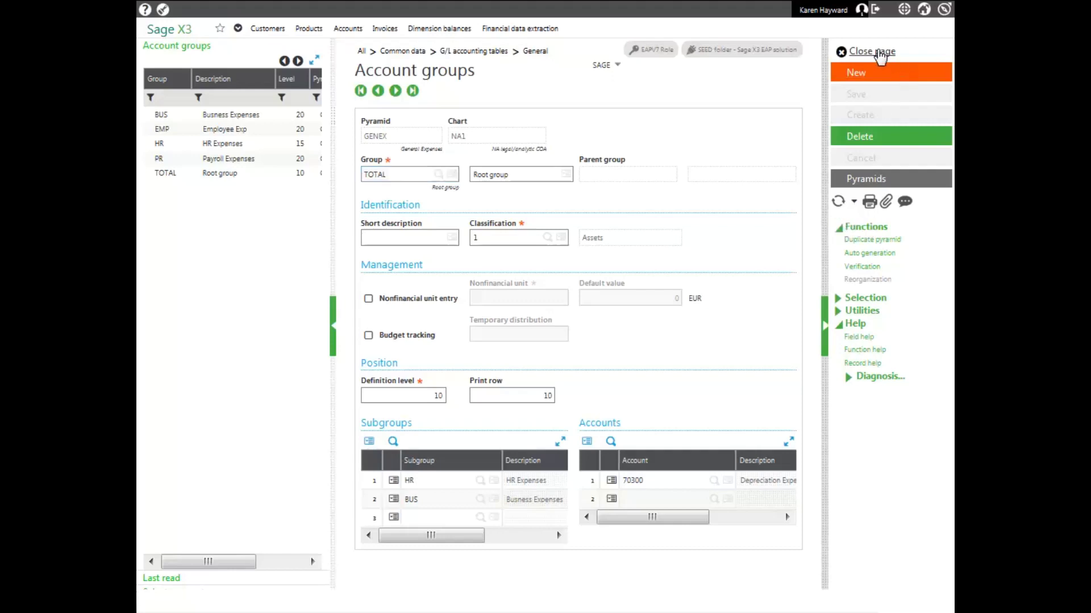
Step: Leave Account groups and open the Account pyramids graph from Common data
click(880, 55)
drag(943, 104, 940, 246)
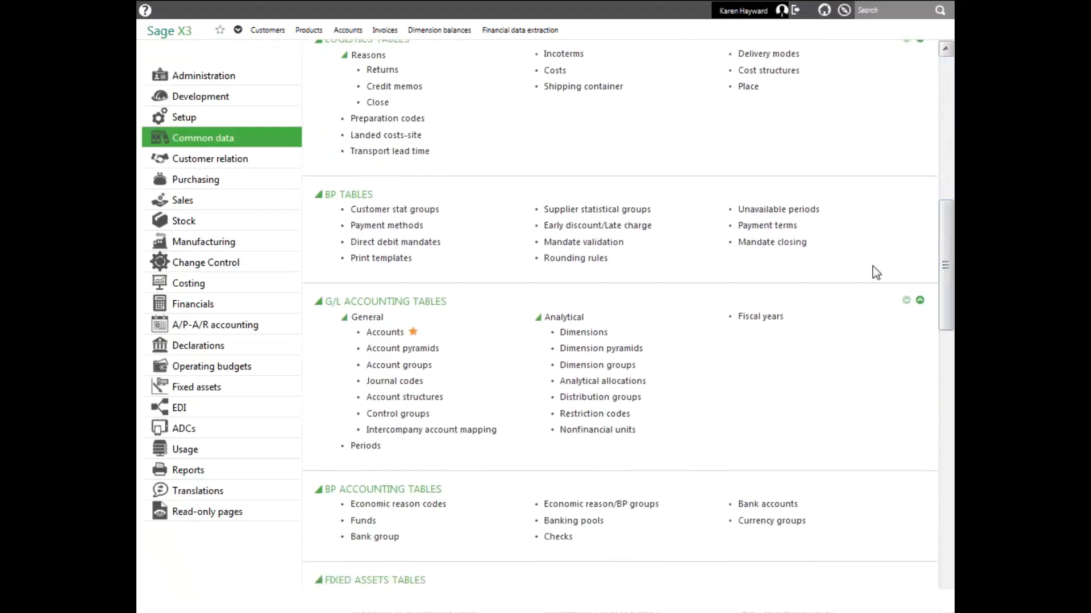
click(430, 360)
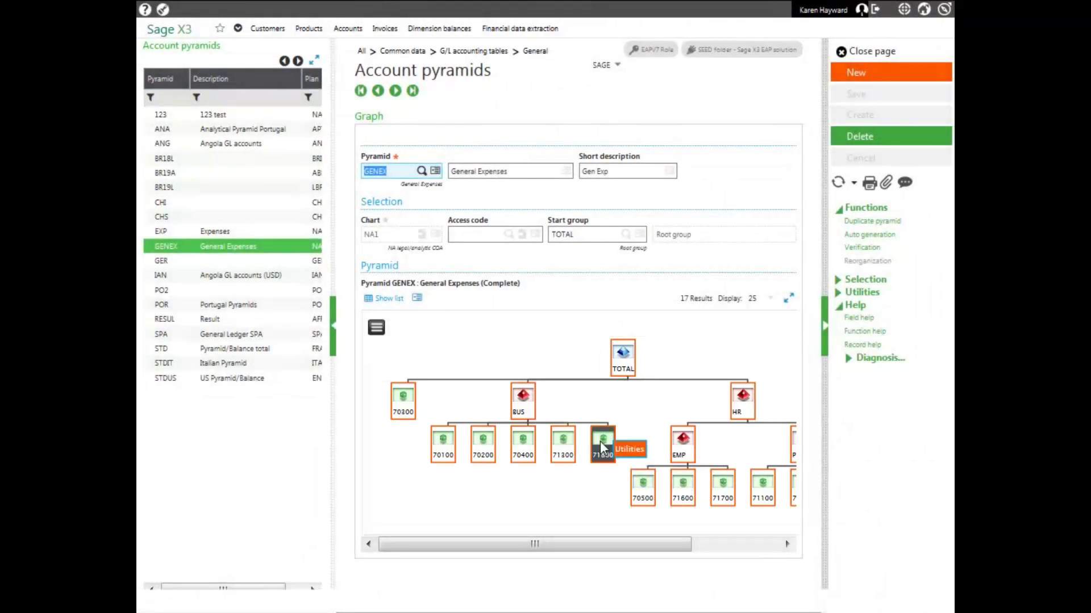
Step: View the BUS node's group details, then close both pages, discarding changes
click(521, 405)
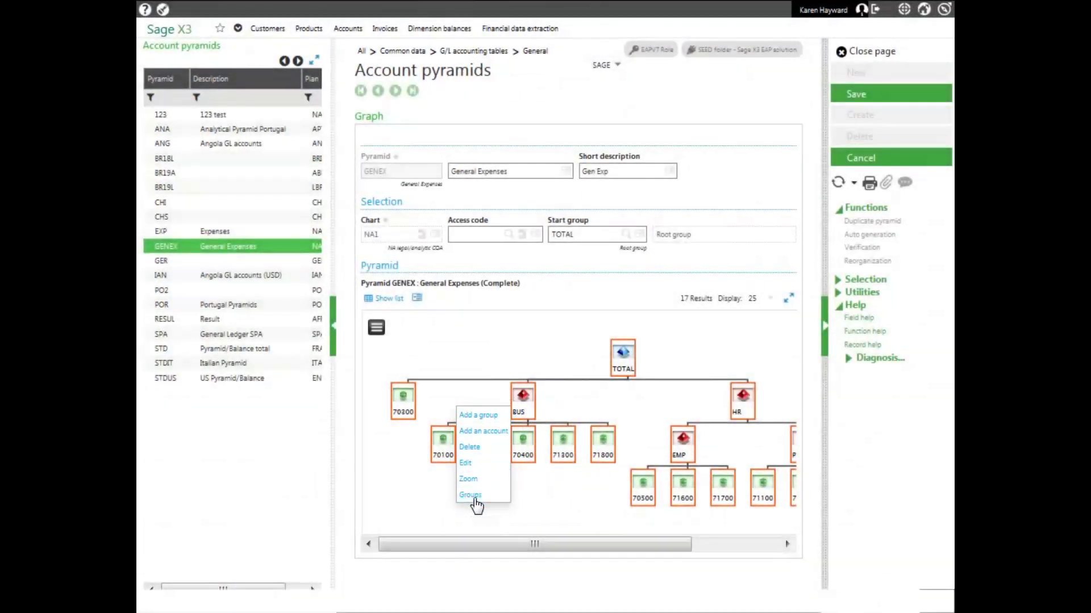
click(469, 496)
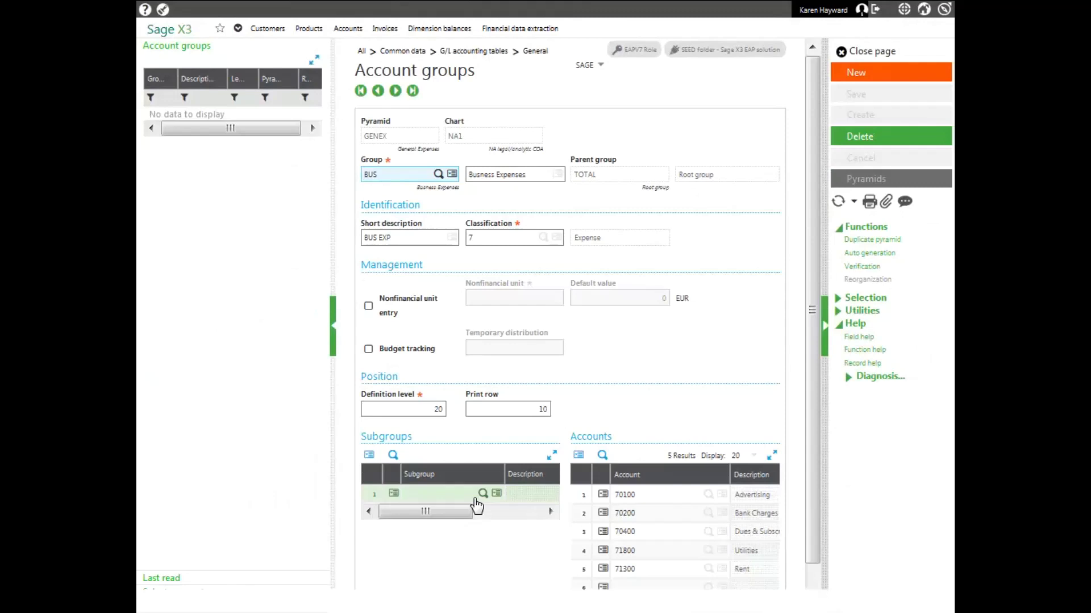
click(873, 57)
click(873, 57)
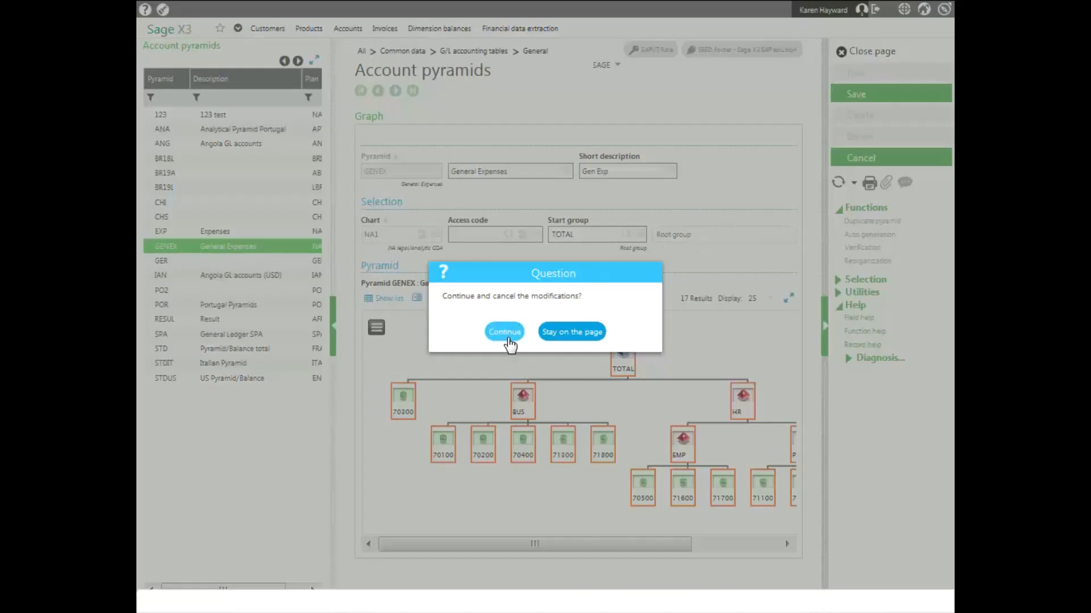
click(508, 340)
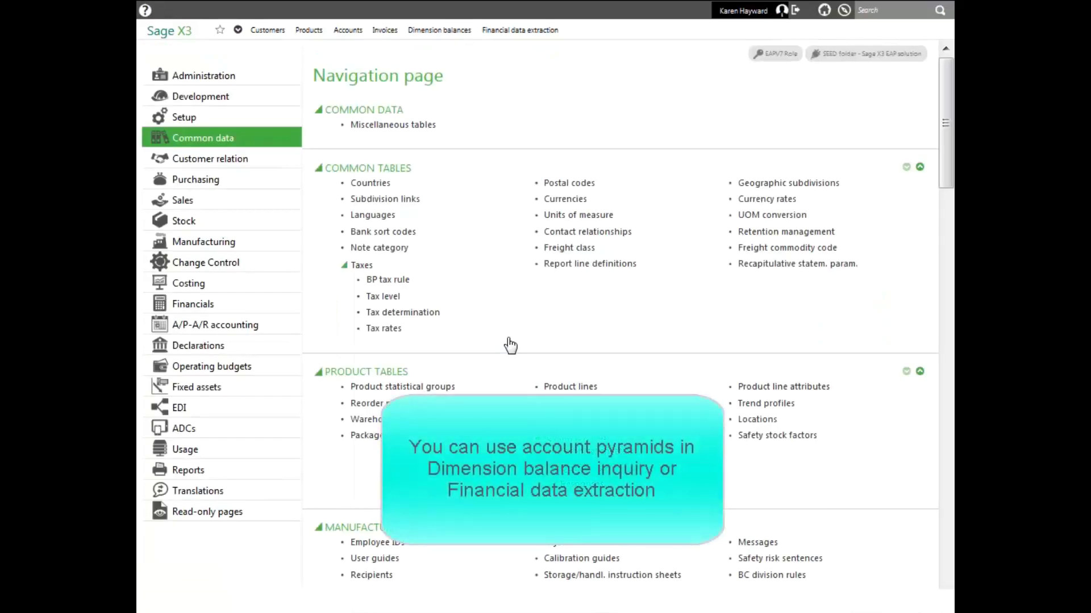
Step: Open the LIMIT financial data extraction and show the USPL Income Statement's 16 report lines under US : FDE North America
click(511, 34)
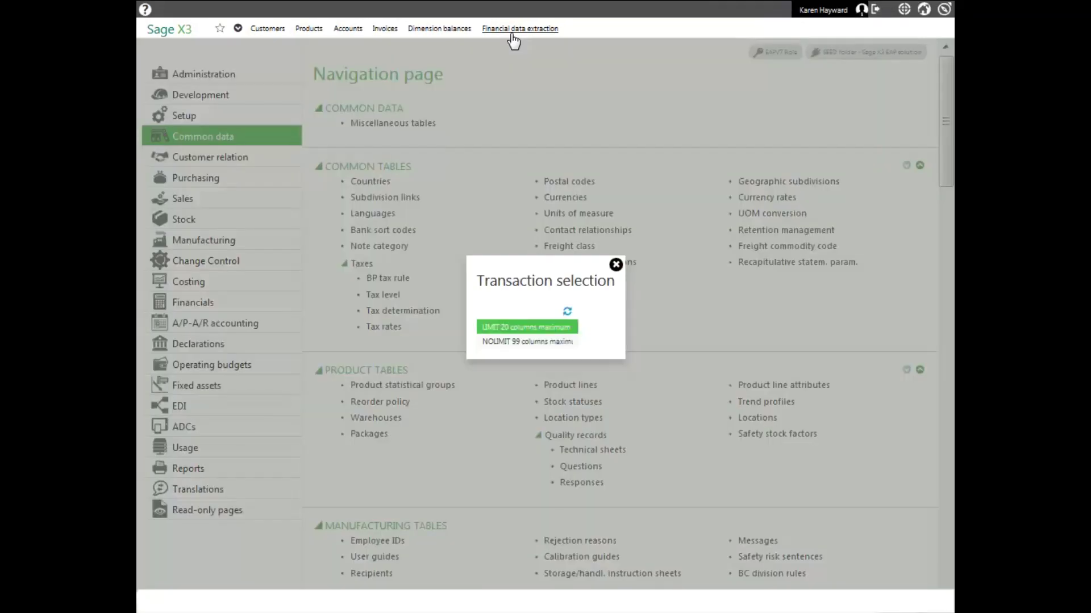
click(511, 328)
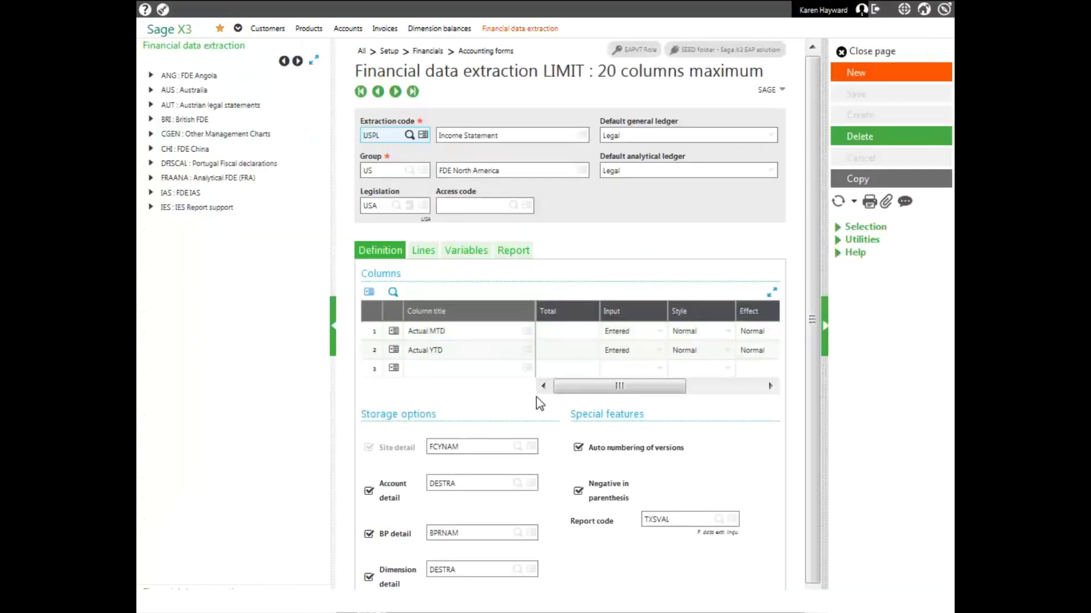
click(297, 61)
click(151, 178)
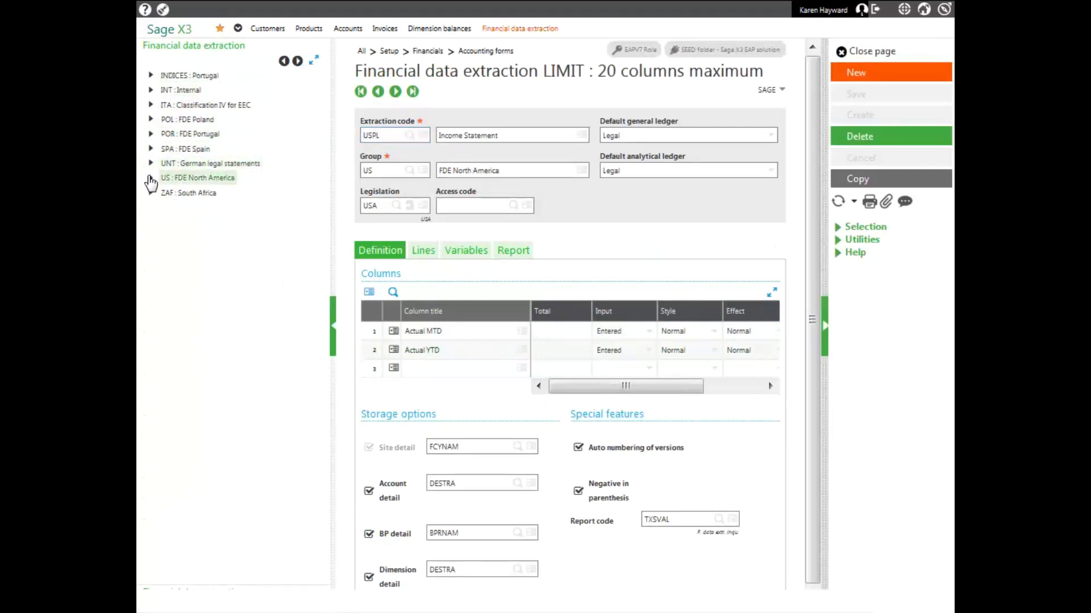
click(166, 211)
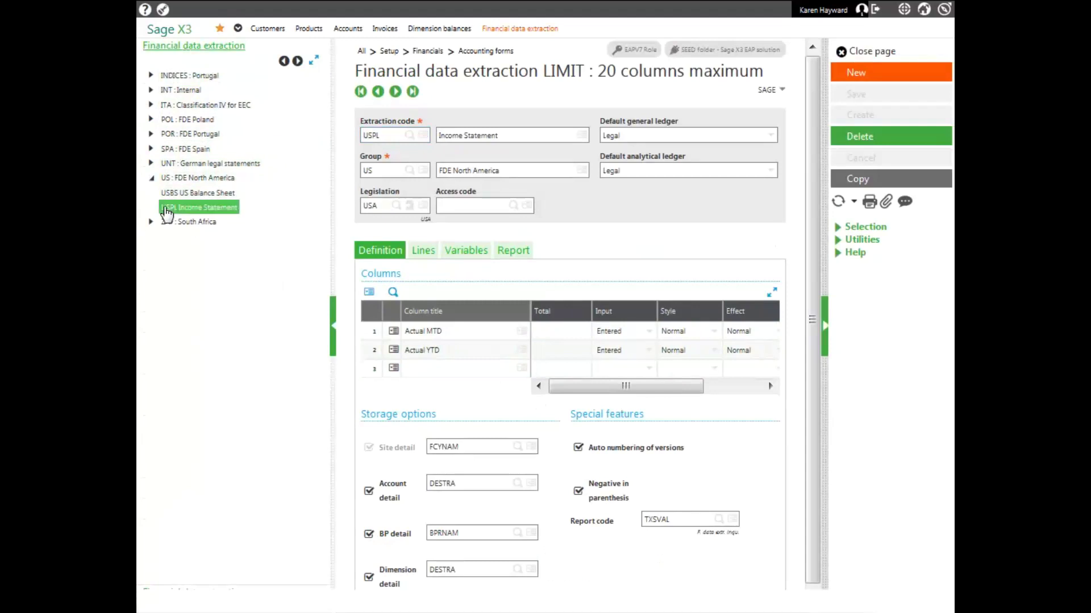
click(423, 252)
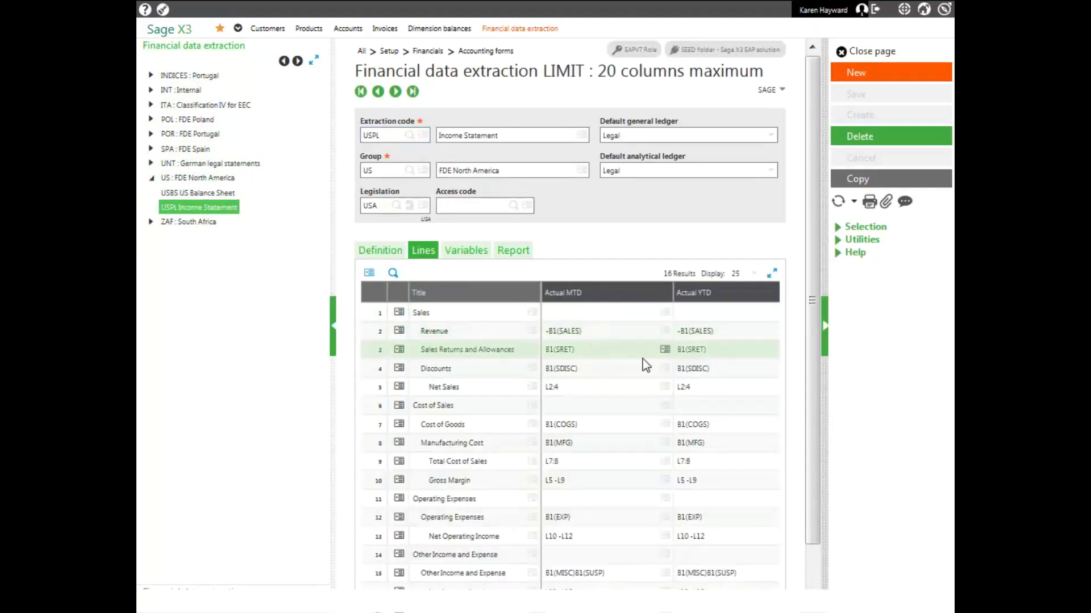
Step: Switch row 3's Actual MTD formula to the Pyramid extraction type and list the 123, EXP and GENEX pyramids
click(663, 351)
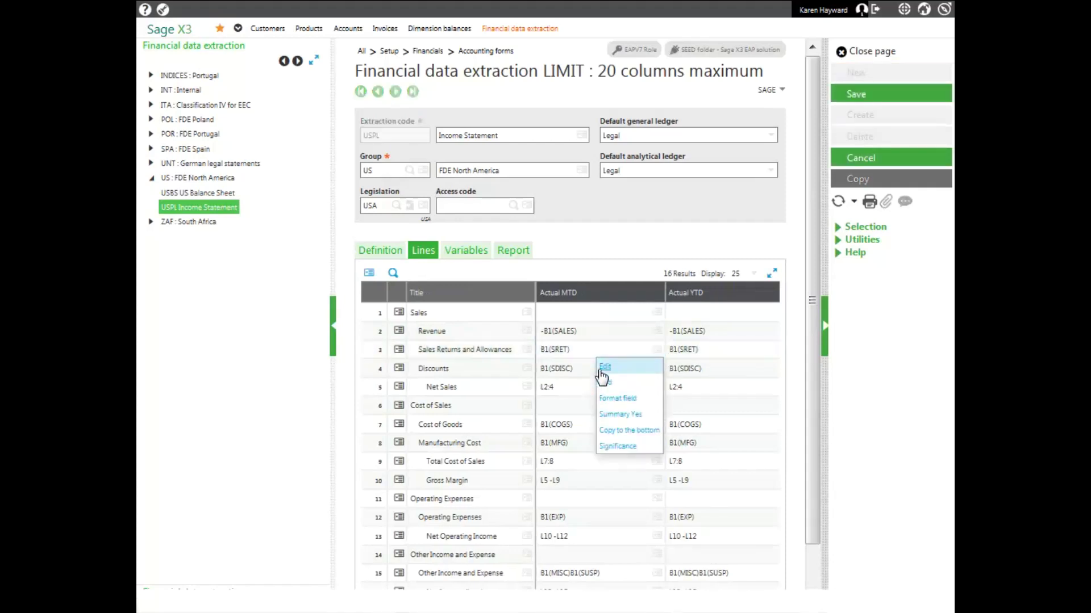
click(602, 369)
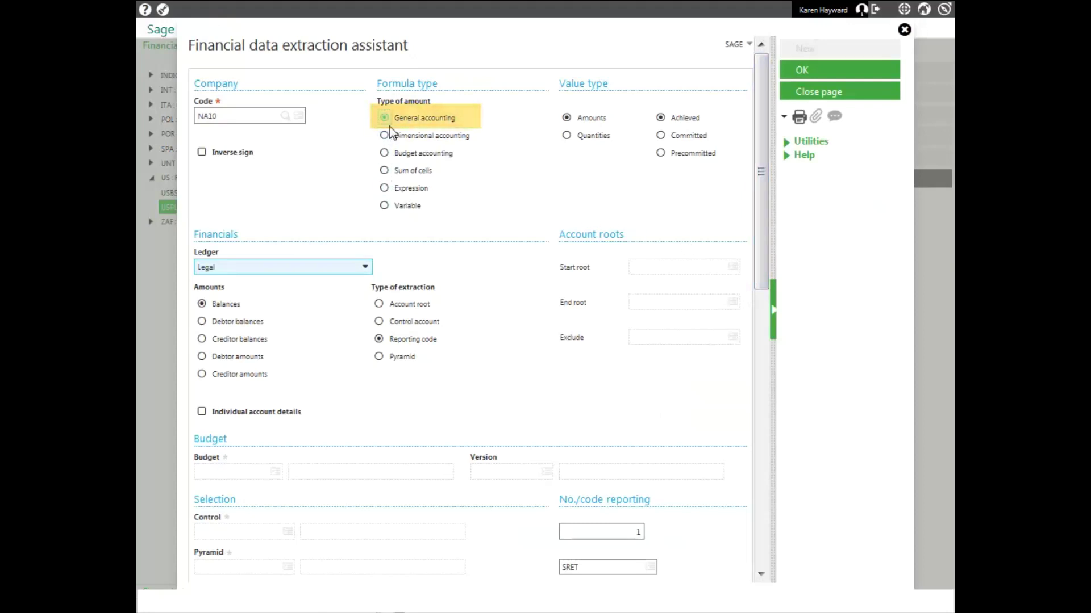
click(383, 359)
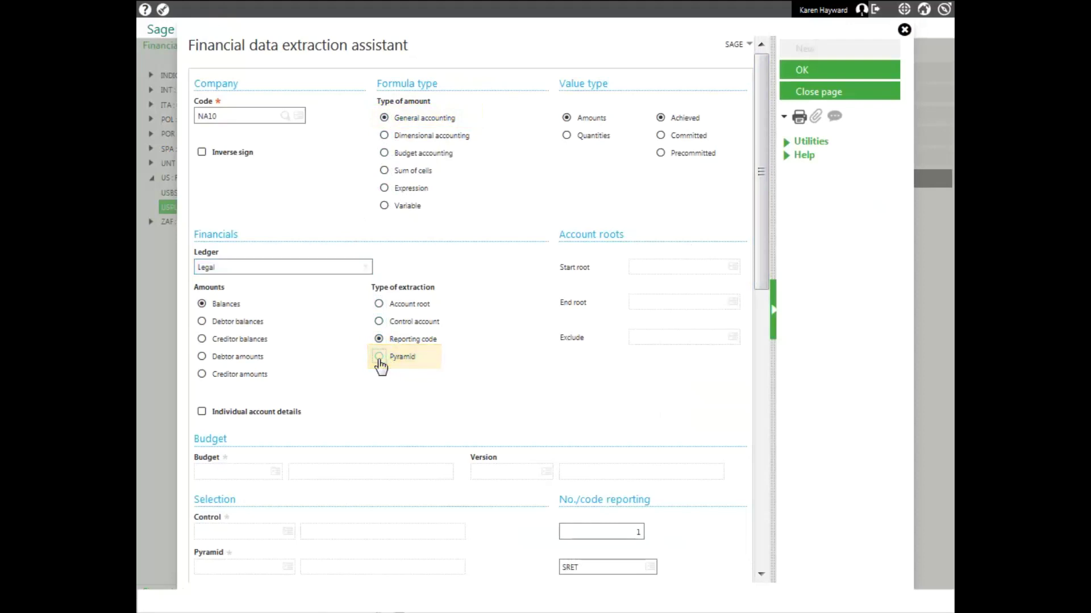
scroll(761, 288, down, 3)
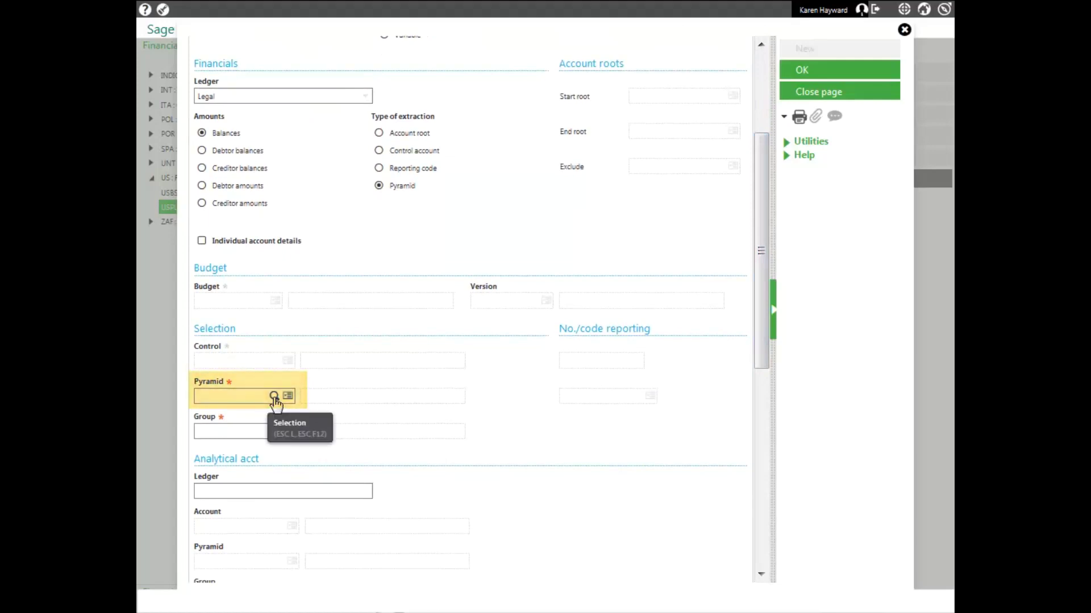
click(274, 397)
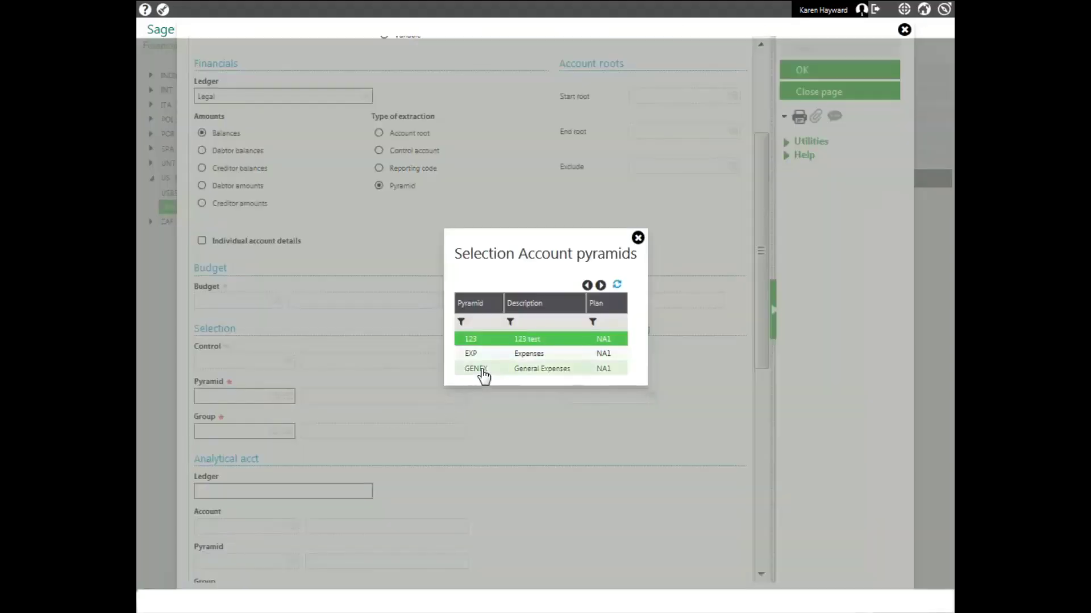